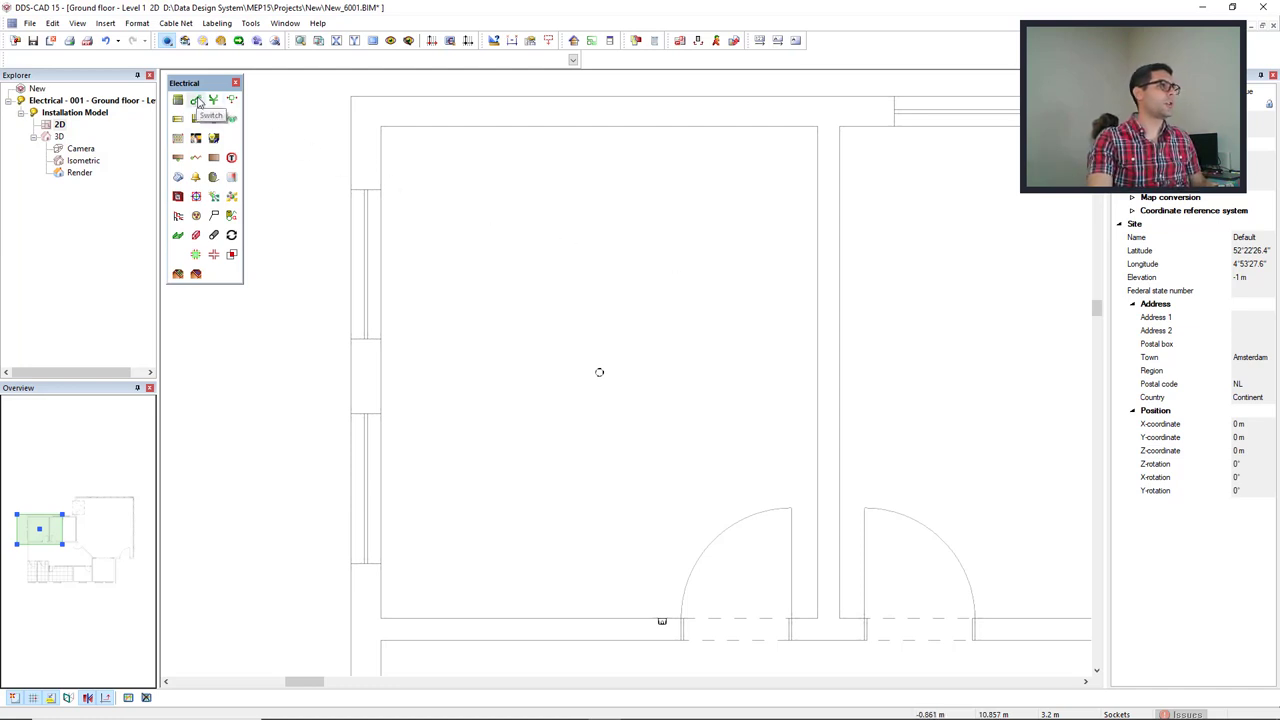
- Place a flush mounted switch from the Product Database above the junction box beside the door
{"action": "left_click", "coordinate": [197, 101]}
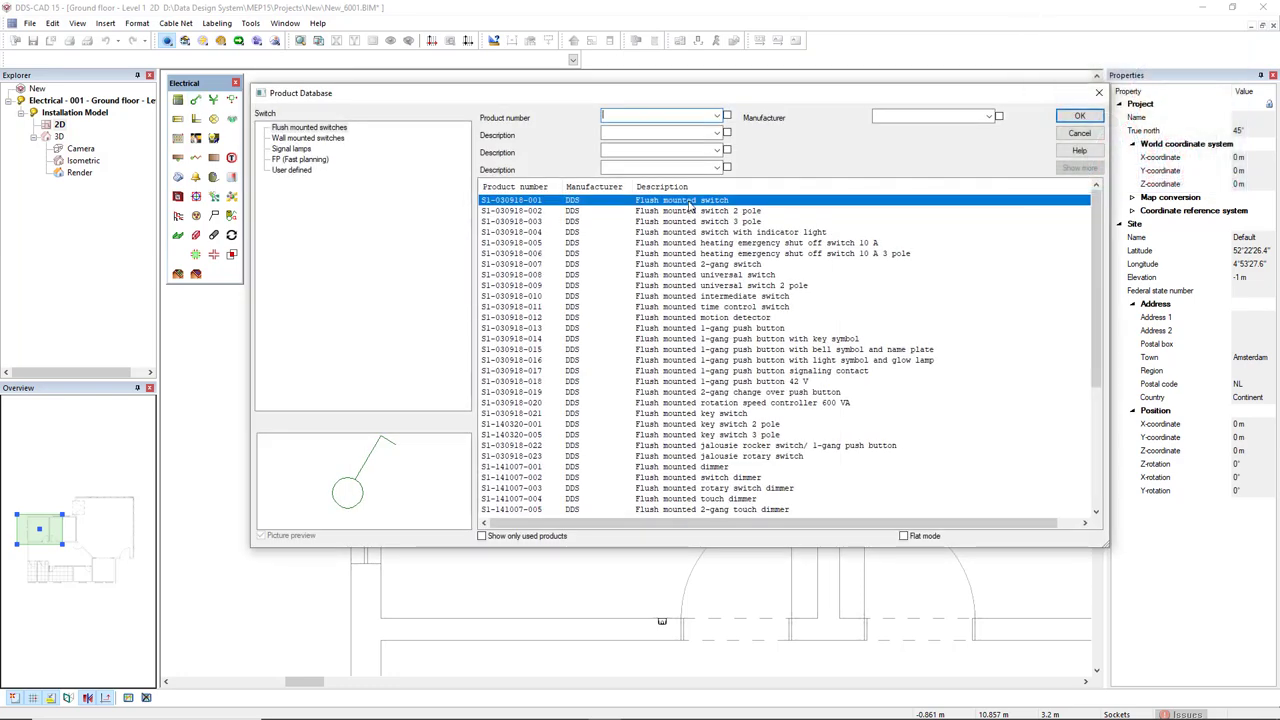
{"action": "left_click", "coordinate": [1090, 118]}
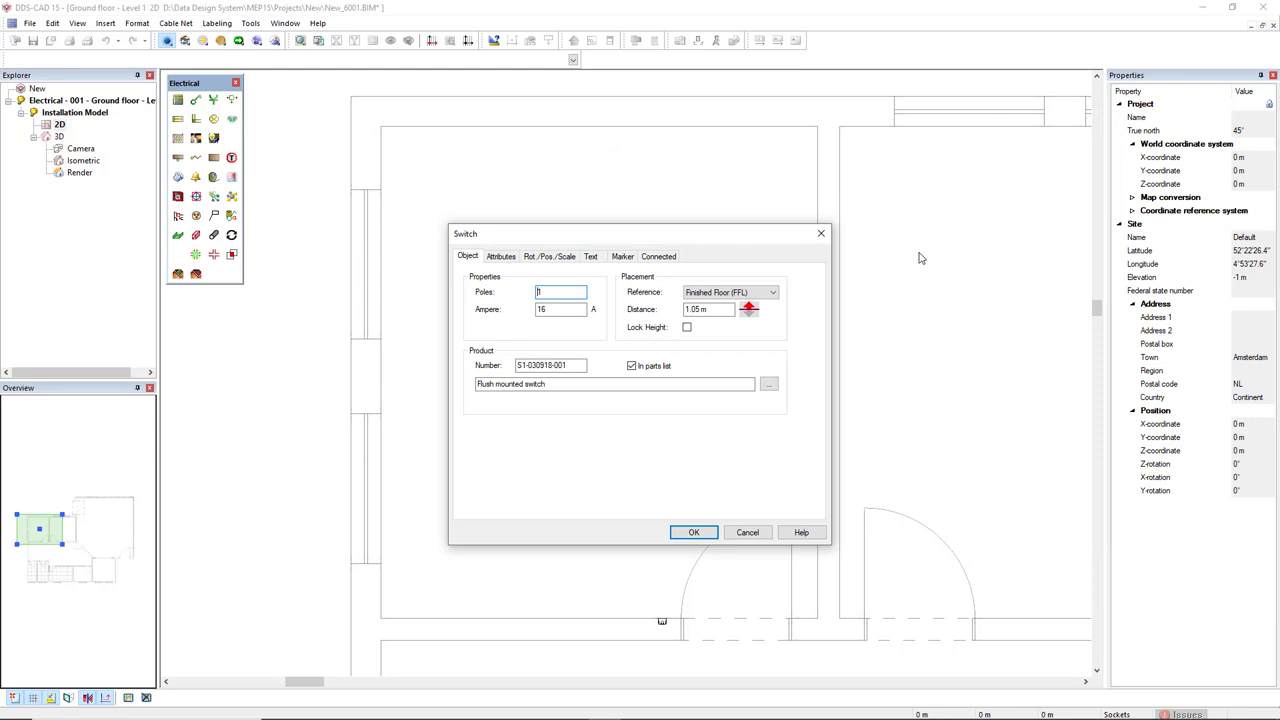
{"action": "left_click", "coordinate": [693, 533]}
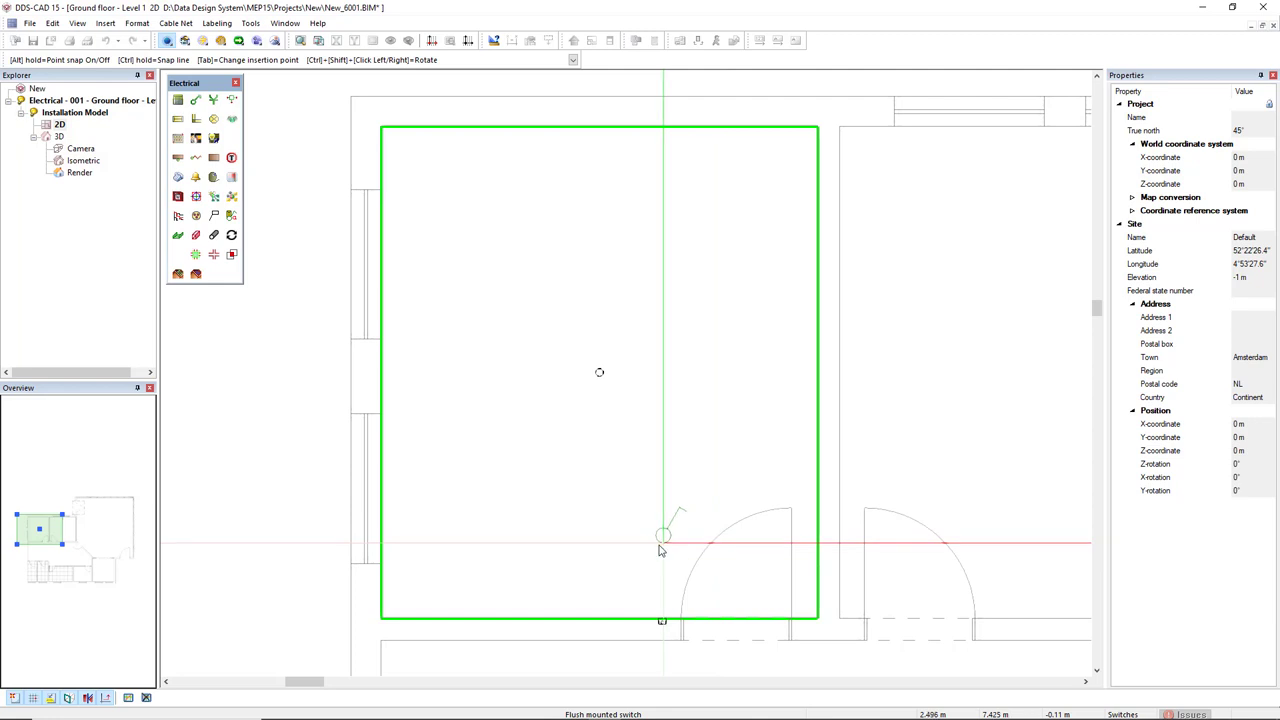
{"action": "scroll", "coordinate": [665, 622], "scroll_direction": "up", "scroll_amount": 3}
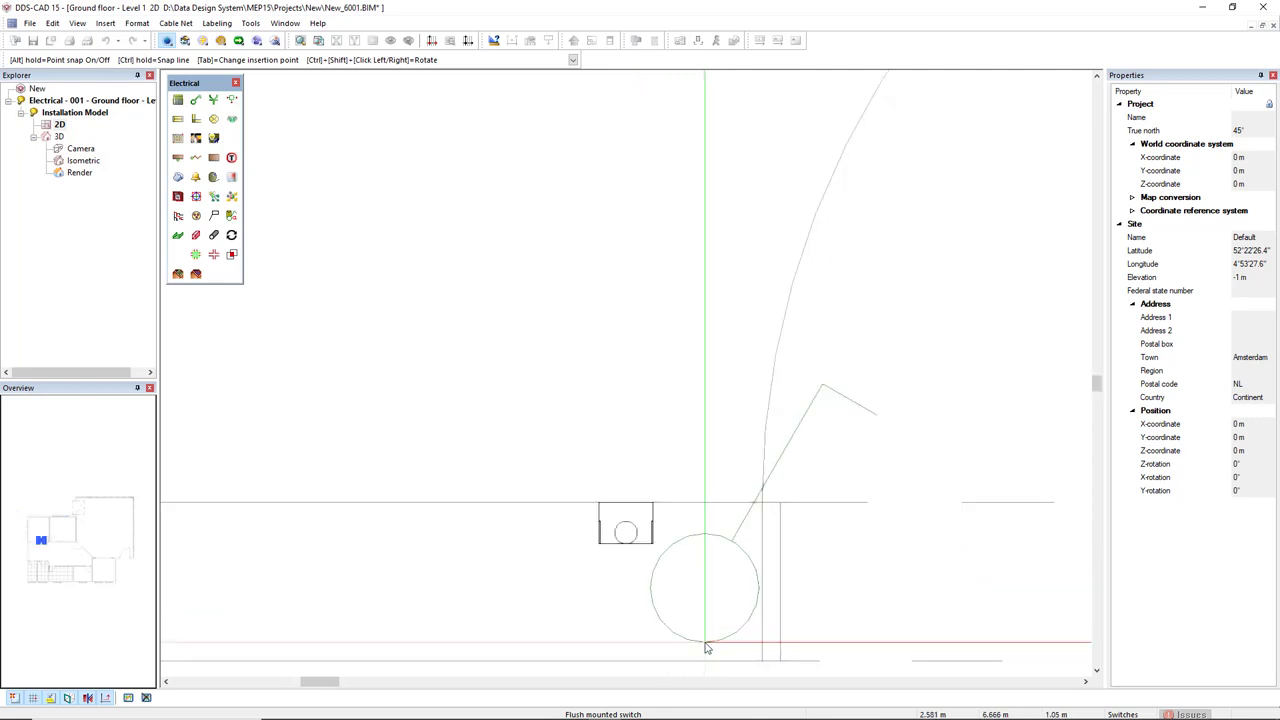
{"action": "left_click", "coordinate": [626, 501]}
{"action": "scroll", "coordinate": [508, 560], "scroll_direction": "down", "scroll_amount": 3}
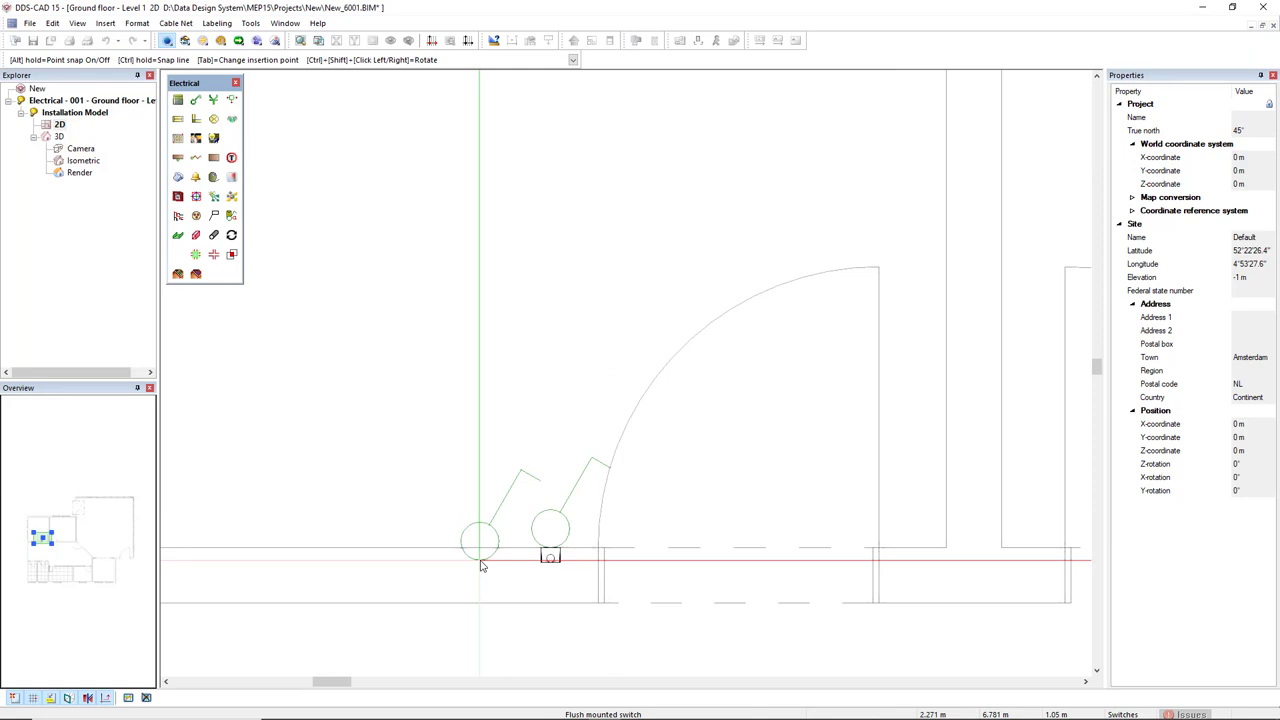
- Add a single flush mounted socket at the junction box next to the switch
{"action": "key", "text": "Escape"}
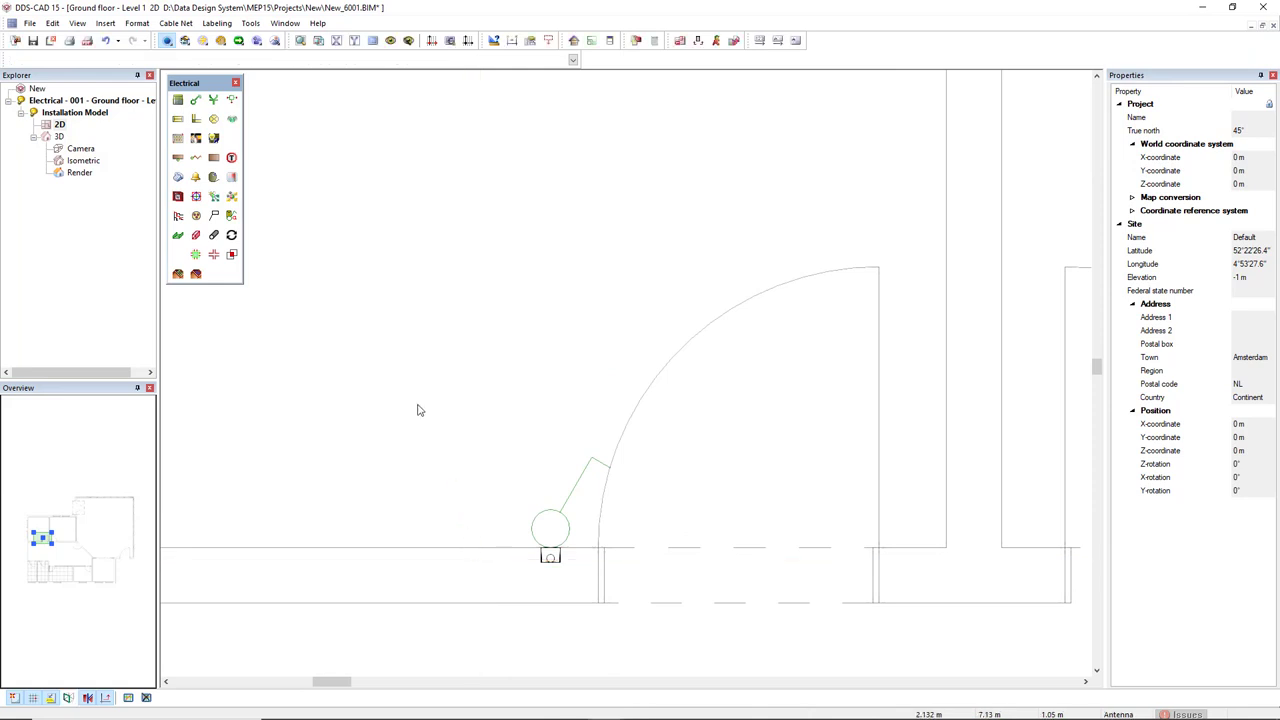
{"action": "left_click", "coordinate": [214, 101]}
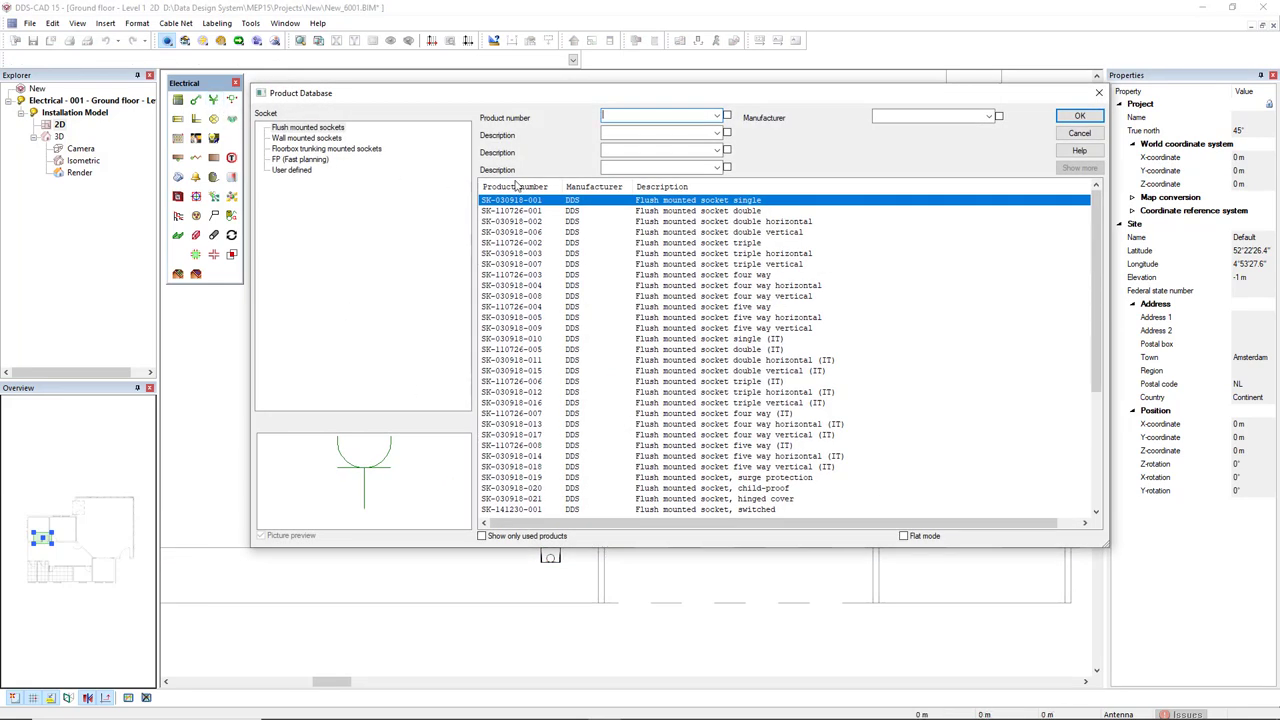
{"action": "left_click", "coordinate": [1079, 116]}
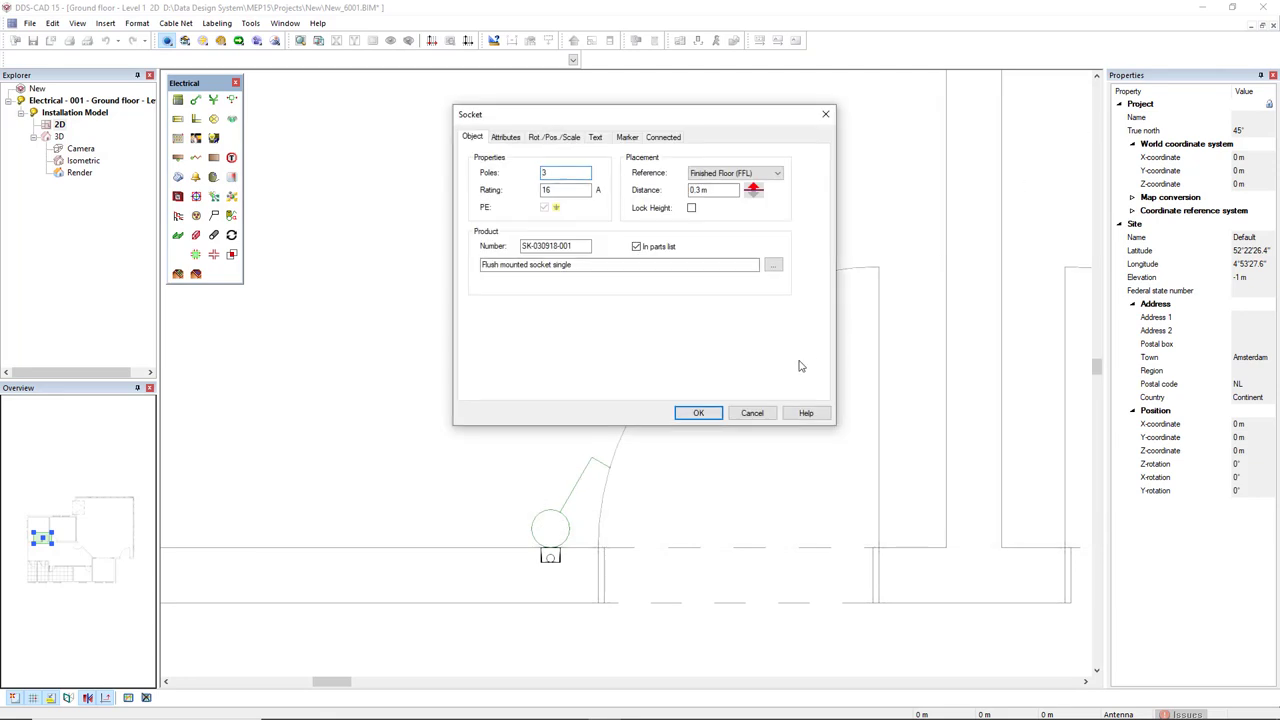
{"action": "left_click", "coordinate": [700, 414]}
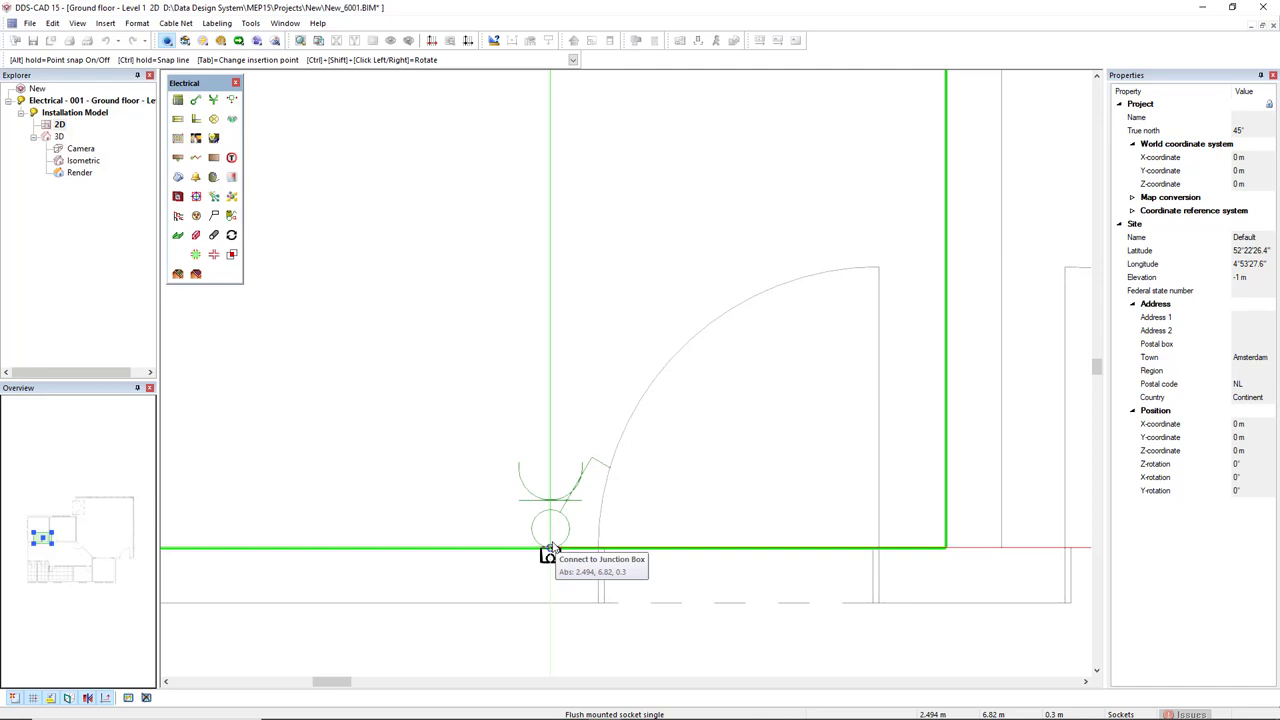
{"action": "left_click", "coordinate": [549, 549]}
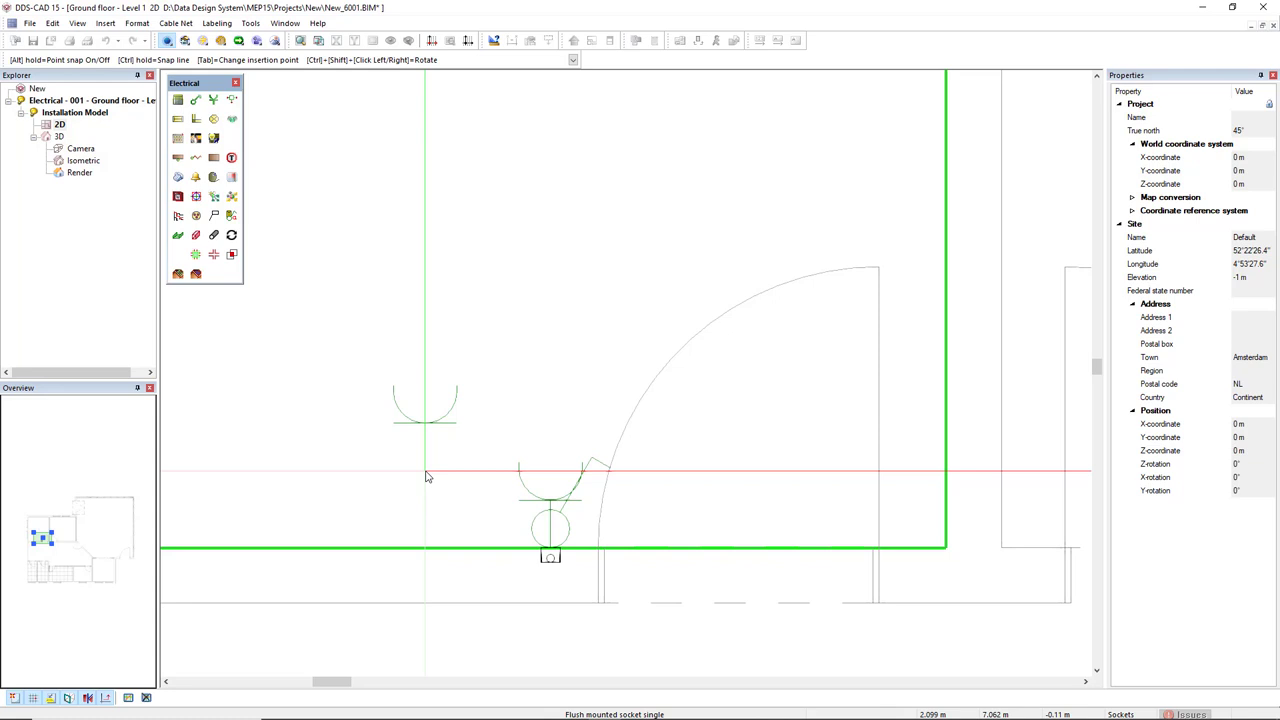
{"action": "key", "text": "Escape"}
{"action": "middle_click_drag", "start_coordinate": [425, 477], "coordinate": [522, 509]}
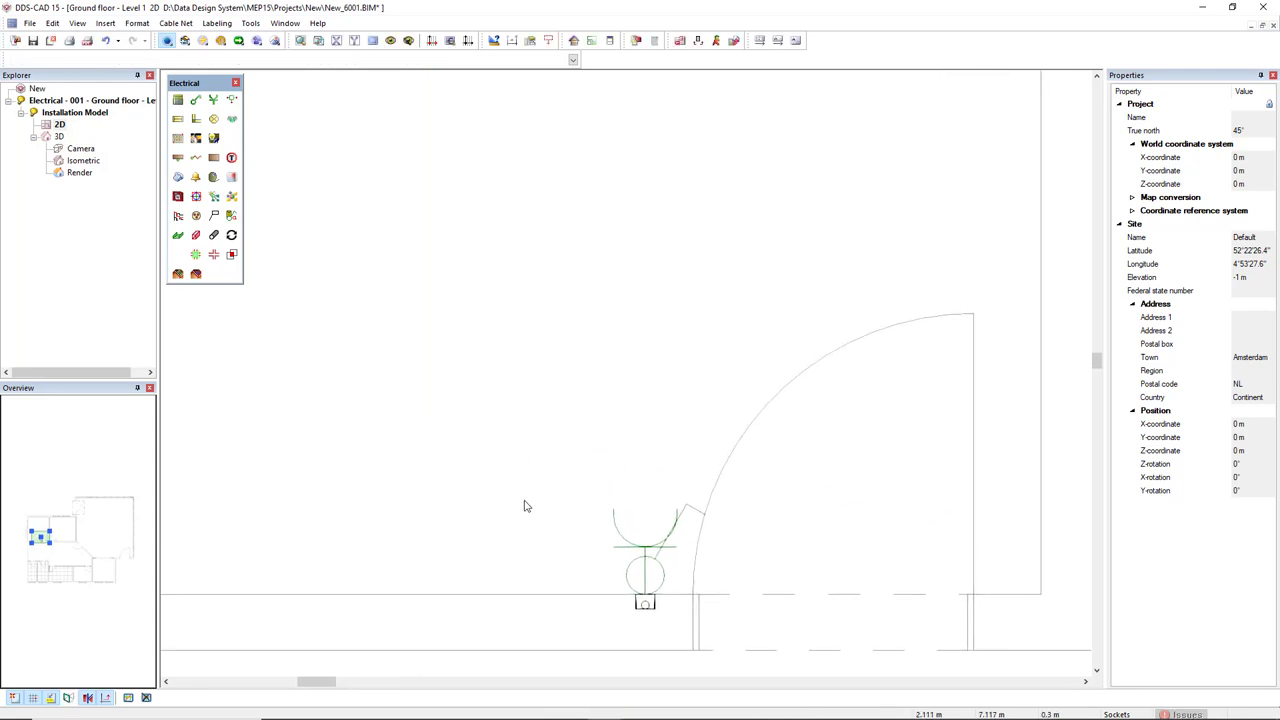
{"action": "scroll", "coordinate": [526, 506], "scroll_direction": "down", "scroll_amount": 3}
- Mount an FDS optical smoke detector 0 m from the ceiling in the upper part of the room
{"action": "mouse_move", "coordinate": [560, 449]}
{"action": "middle_mouse_down"}
{"action": "mouse_move", "coordinate": [591, 517]}
{"action": "mouse_move", "coordinate": [586, 592]}
{"action": "middle_mouse_up"}
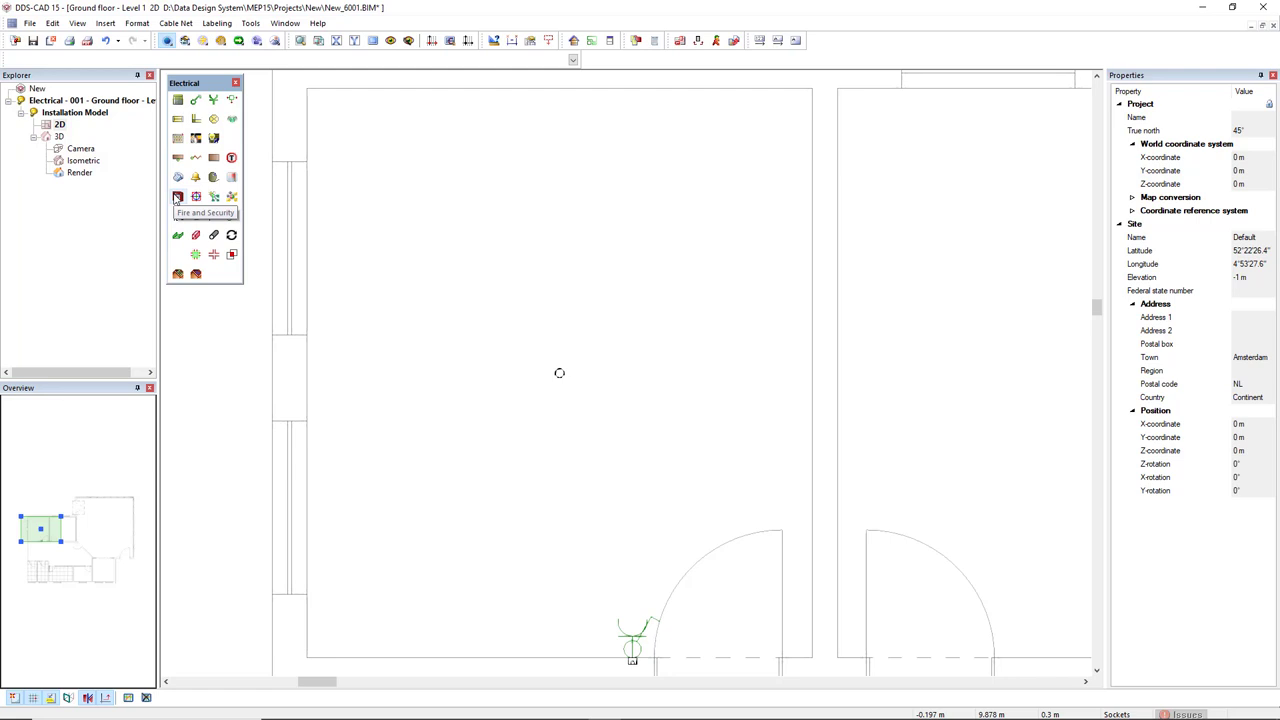
{"action": "left_click", "coordinate": [177, 197]}
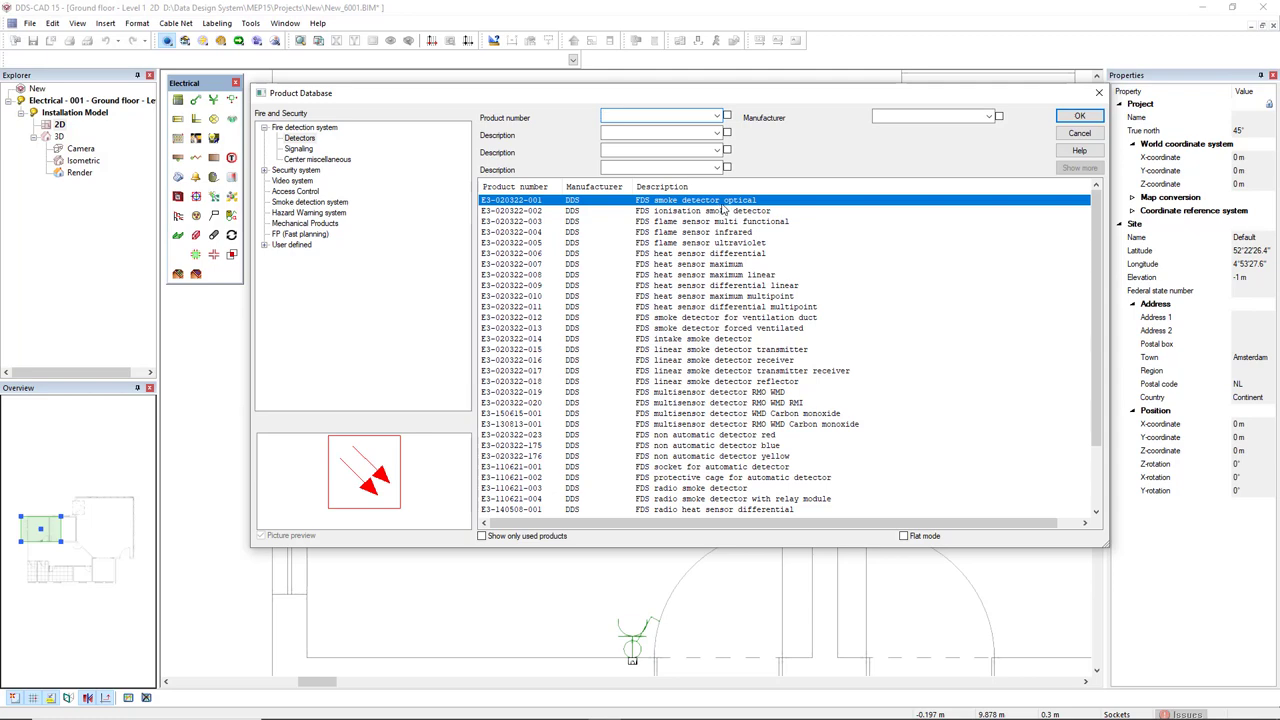
{"action": "left_click", "coordinate": [1079, 116]}
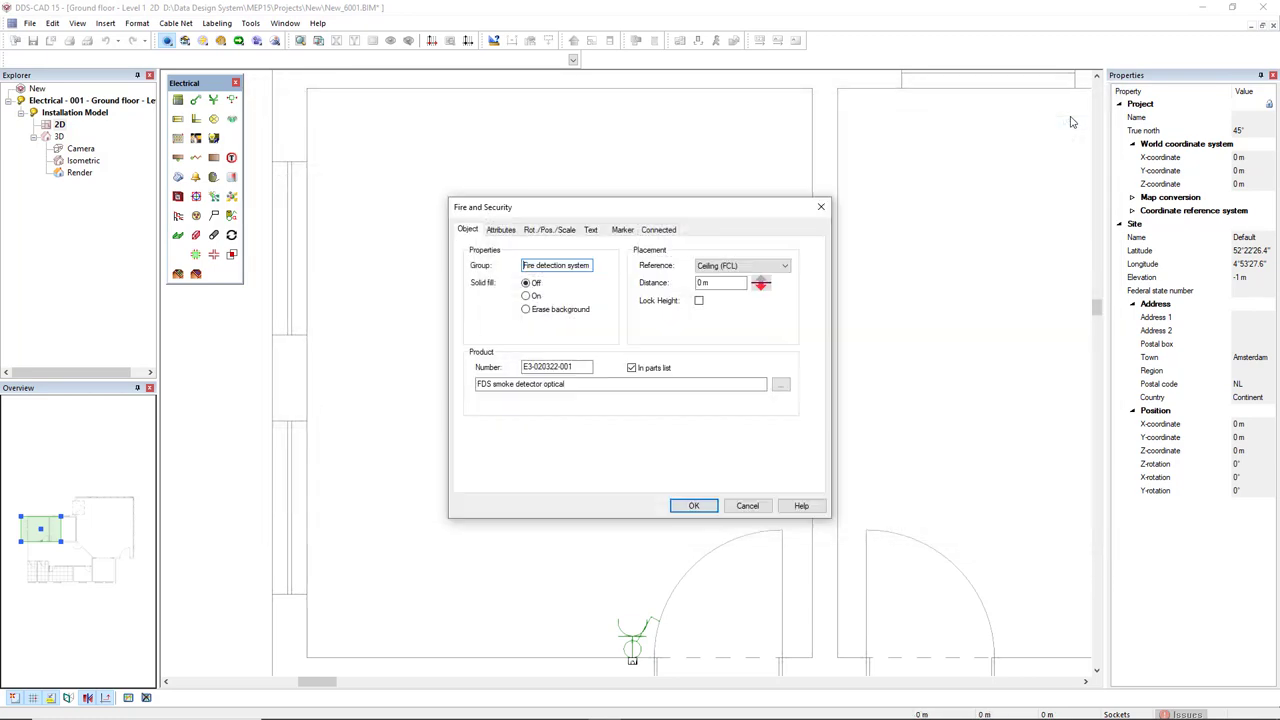
{"action": "left_click", "coordinate": [704, 283]}
{"action": "left_click", "coordinate": [672, 506]}
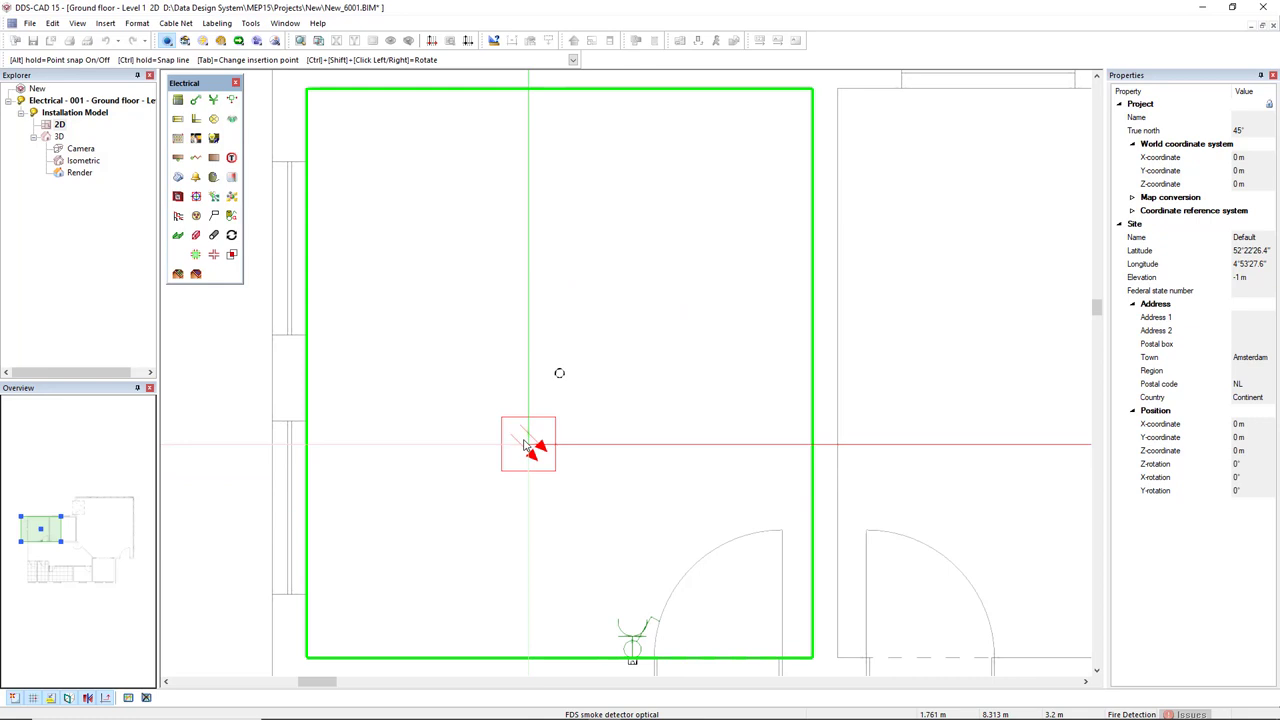
{"action": "scroll", "coordinate": [528, 447], "scroll_direction": "up", "scroll_amount": 4}
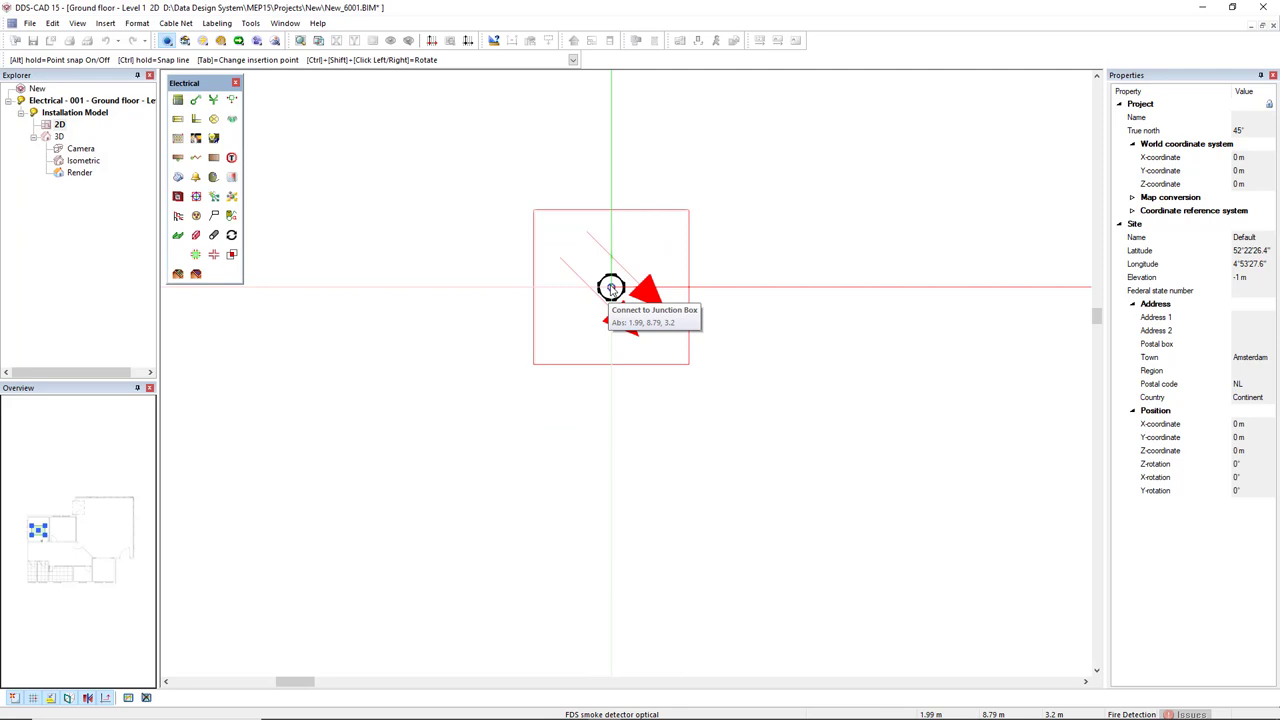
{"action": "left_click", "coordinate": [611, 289]}
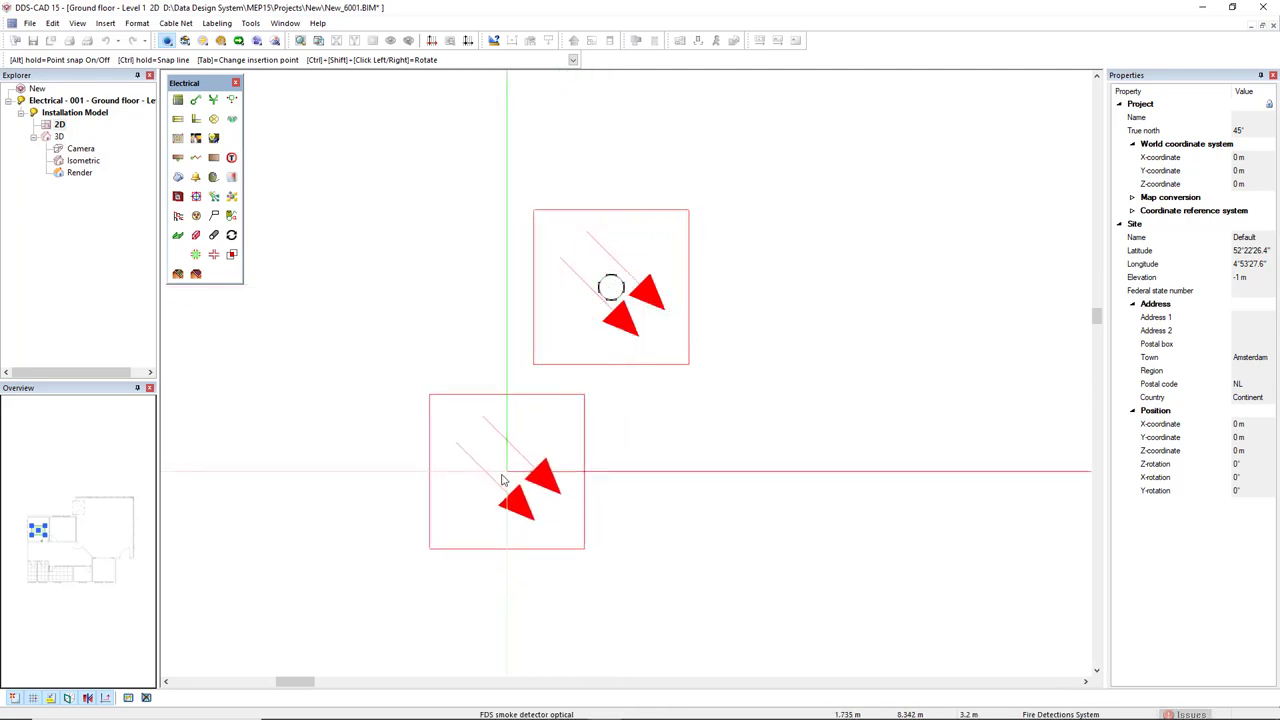
{"action": "key", "text": "Escape"}
{"action": "scroll", "coordinate": [501, 478], "scroll_direction": "down", "scroll_amount": 5}
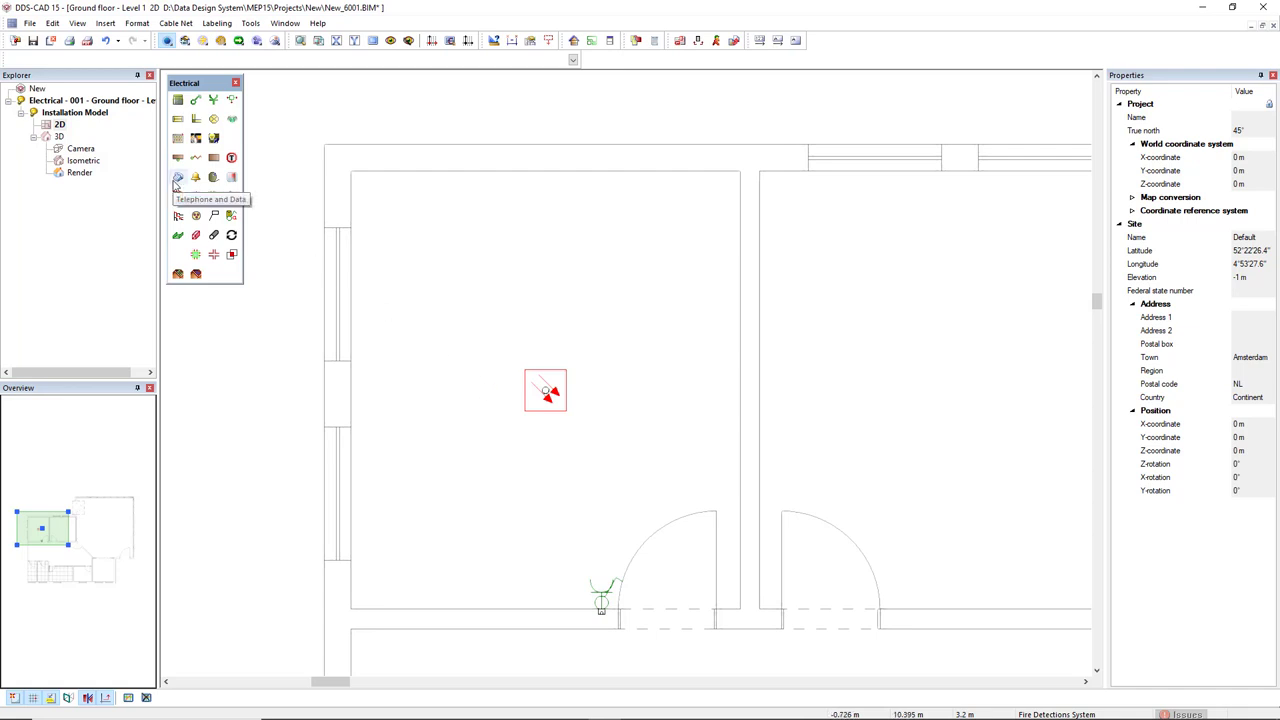
- Place three Cat.7 2x RJ45 flush mounted data sockets side by side along the top wall
{"action": "left_click", "coordinate": [177, 178]}
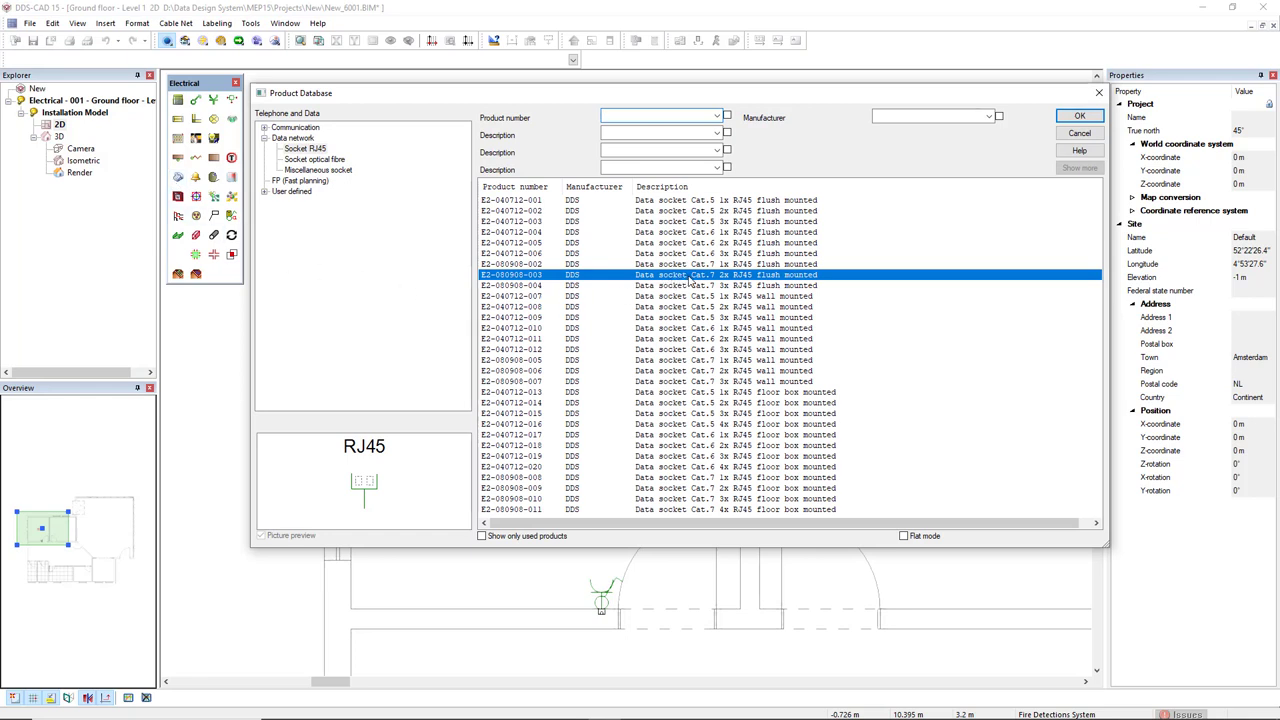
{"action": "left_click", "coordinate": [1080, 116]}
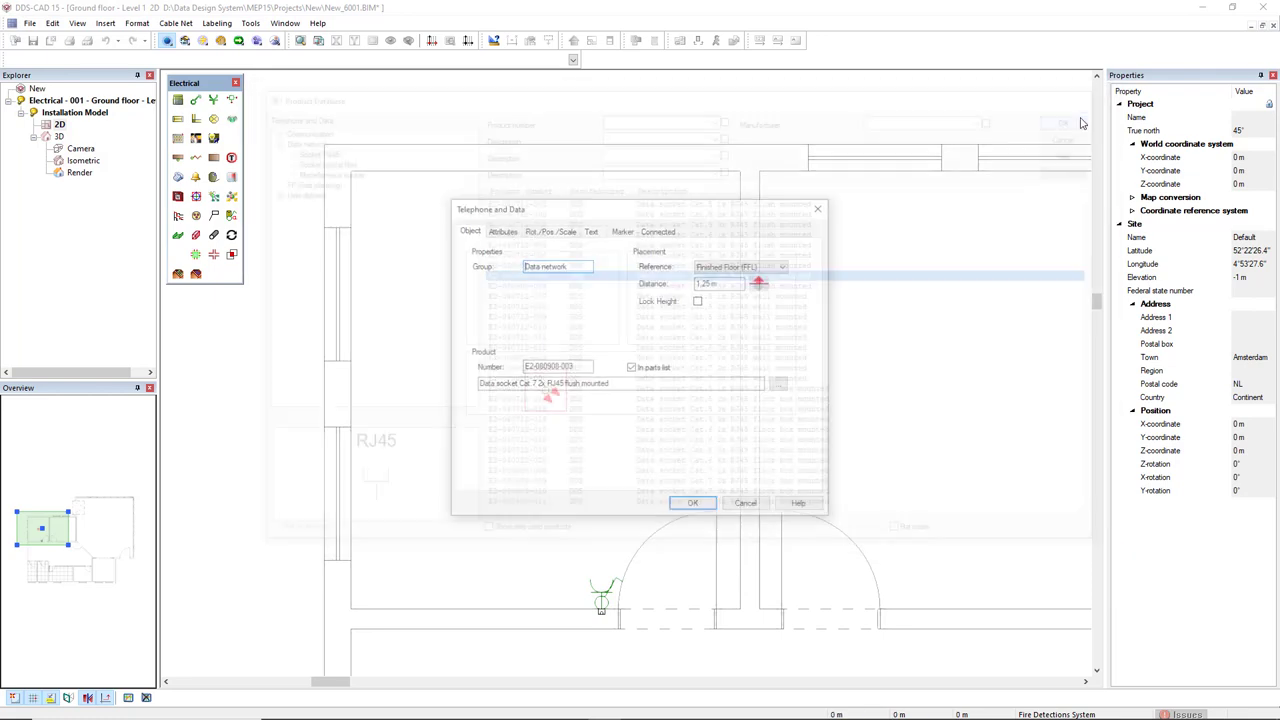
{"action": "left_click", "coordinate": [693, 505]}
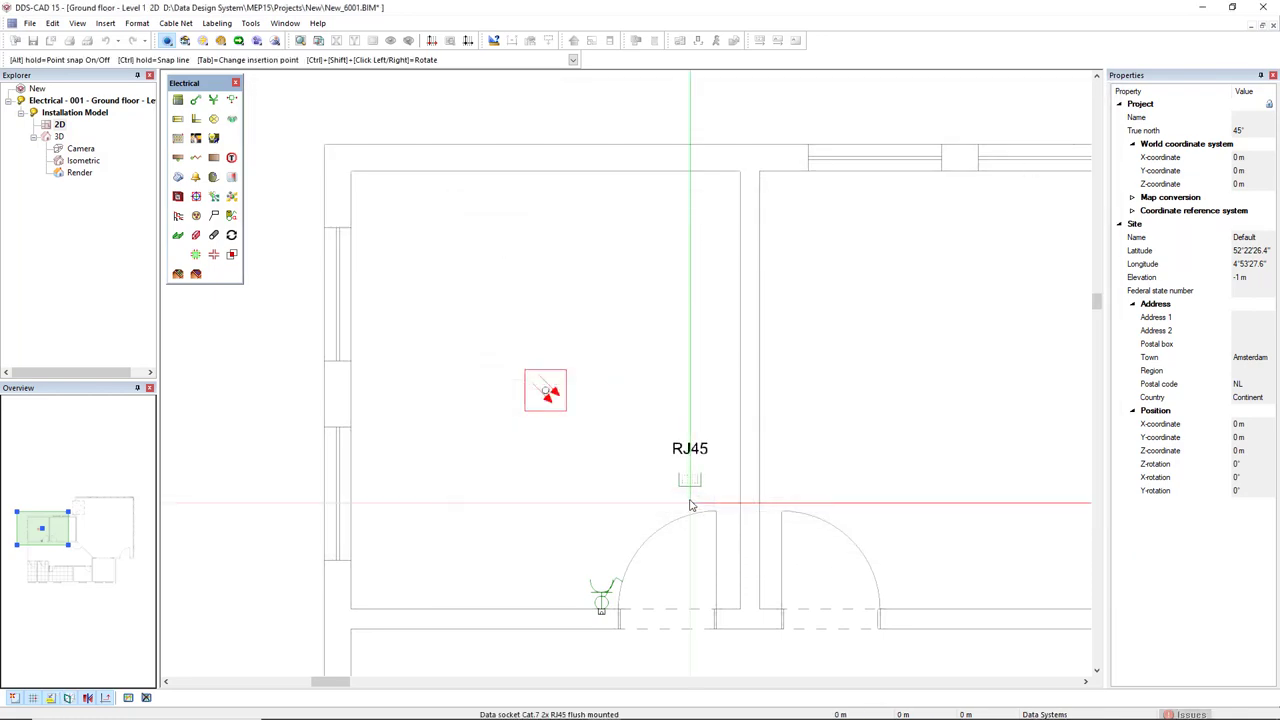
{"action": "left_click", "coordinate": [440, 180]}
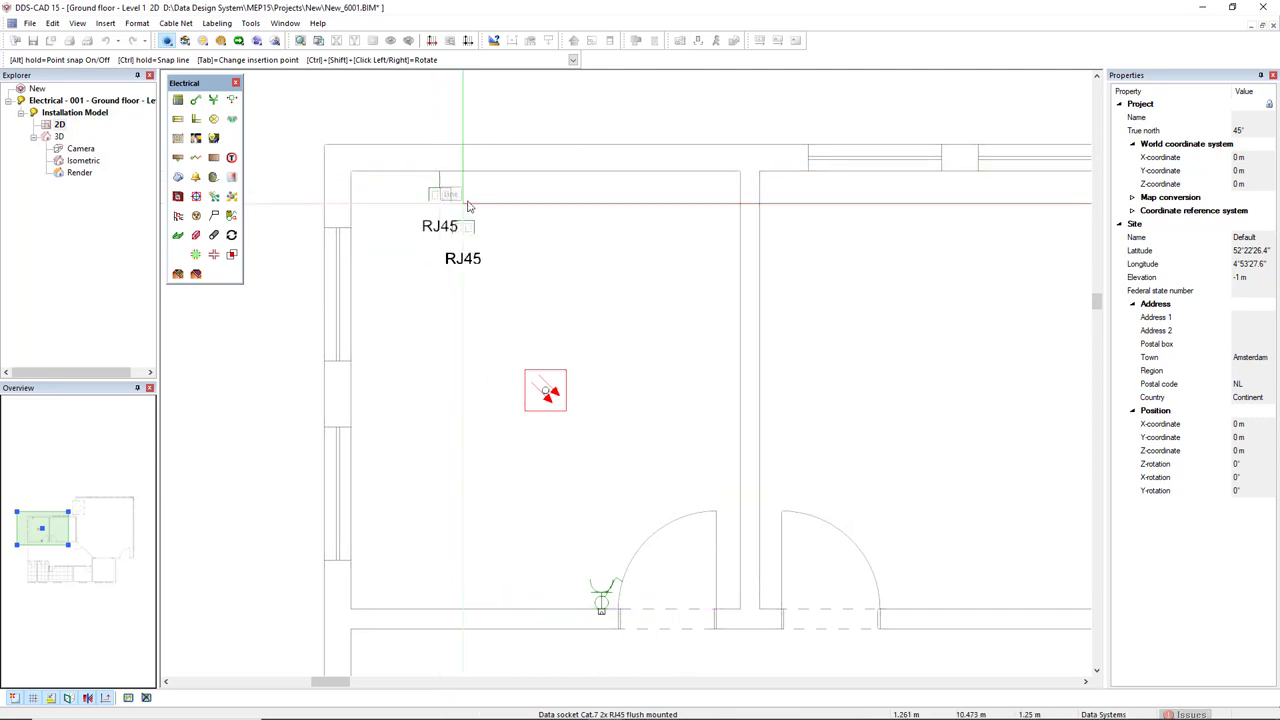
{"action": "left_click", "coordinate": [466, 181]}
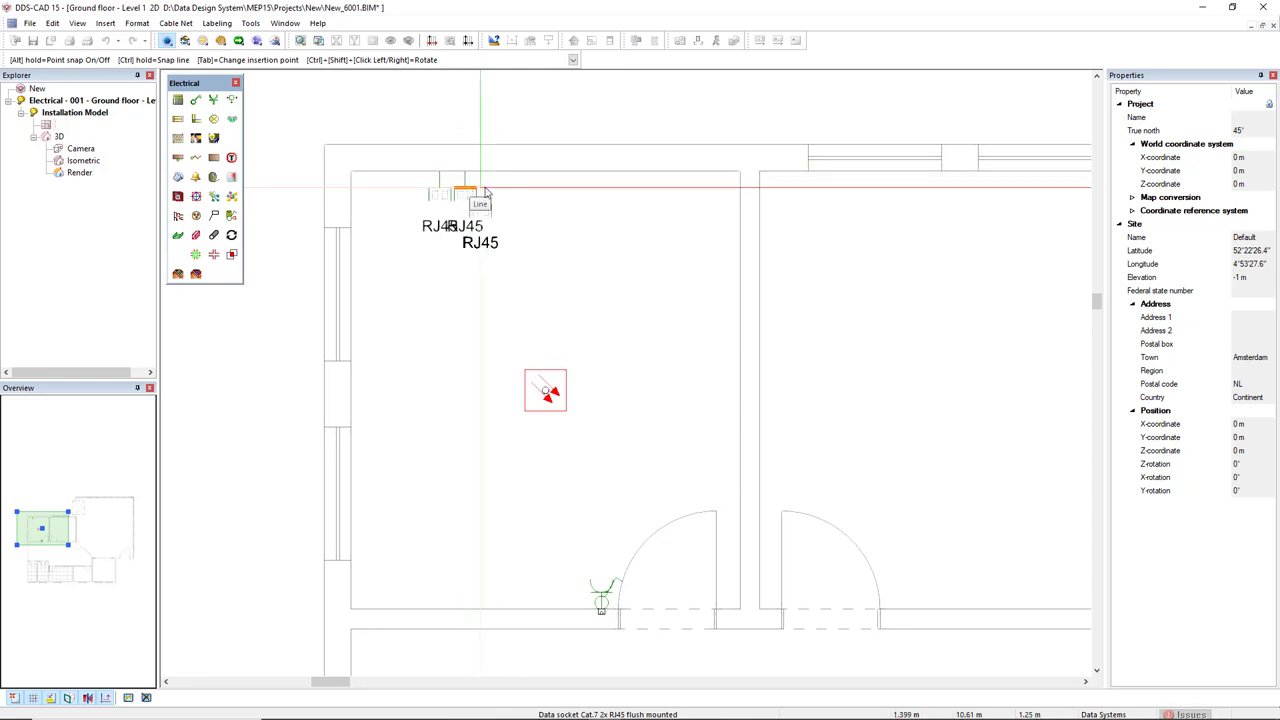
{"action": "left_click", "coordinate": [492, 181]}
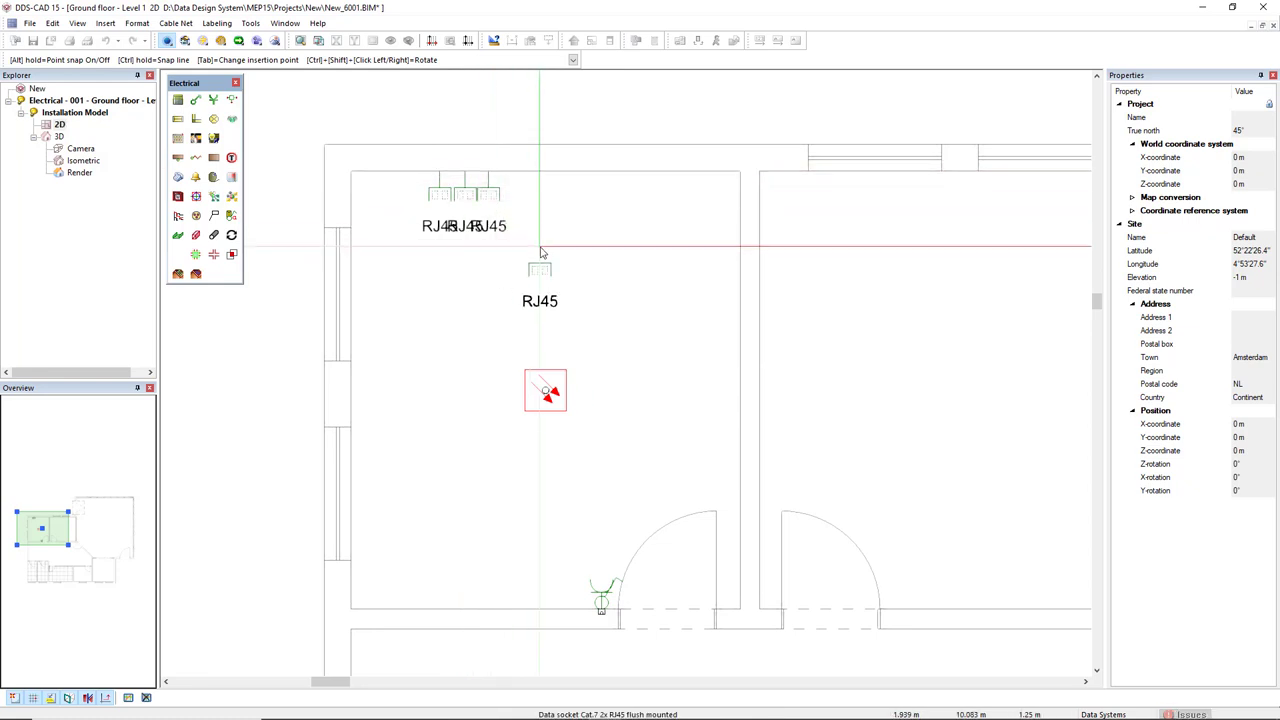
{"action": "key", "text": "Escape"}
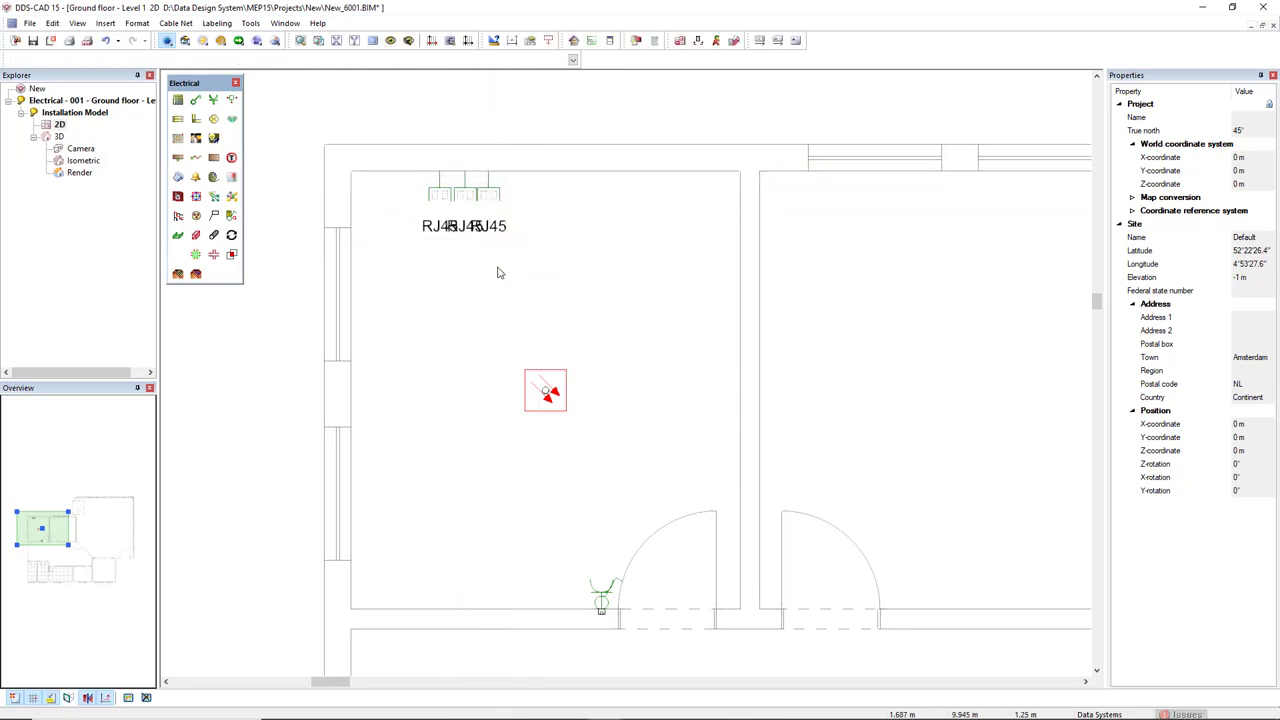
- Place an Antenna socket from the TV and Radio products right beside the RJ45 sockets
{"action": "left_click", "coordinate": [213, 179]}
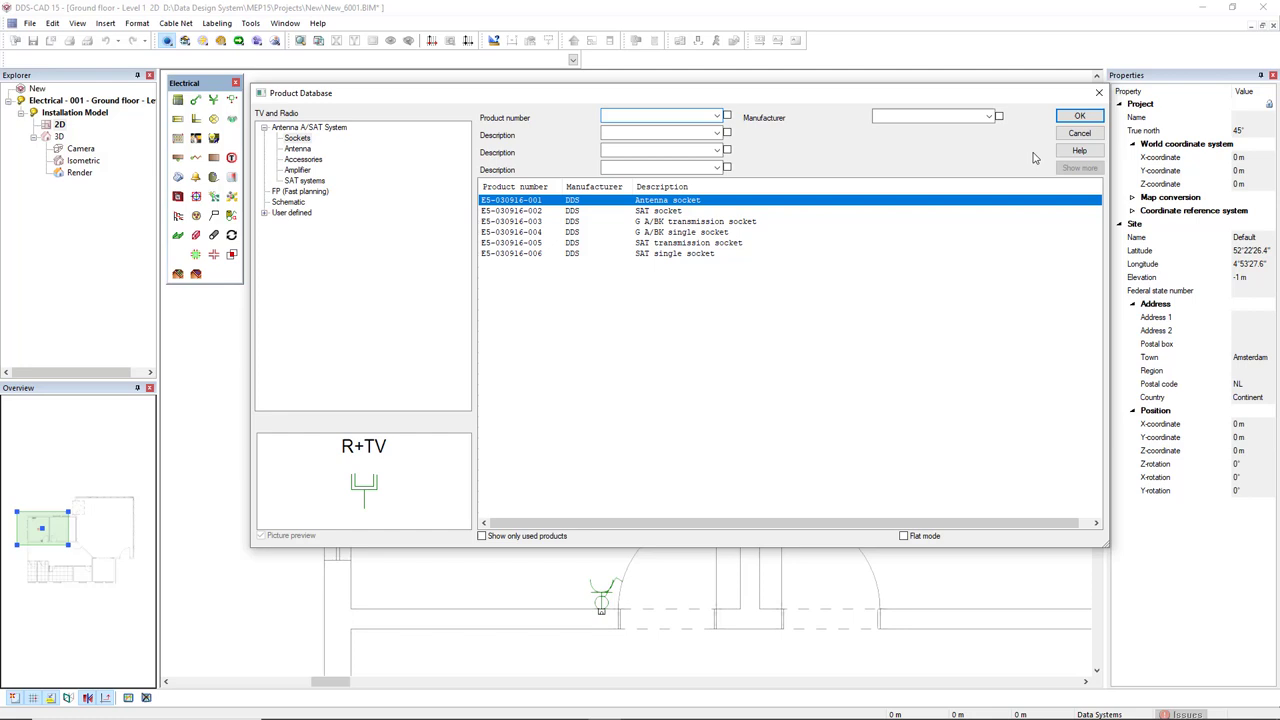
{"action": "left_click", "coordinate": [1078, 117]}
{"action": "left_click", "coordinate": [671, 494]}
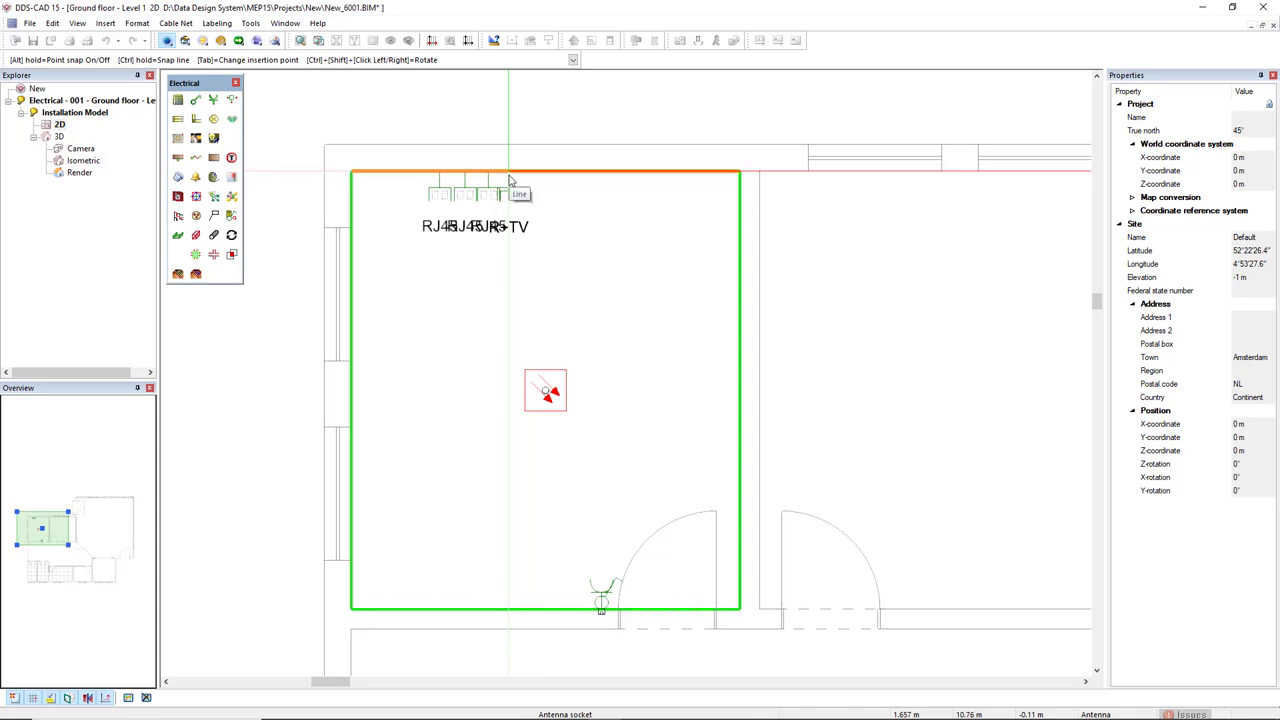
{"action": "left_click", "coordinate": [509, 183]}
{"action": "key", "text": "Escape"}
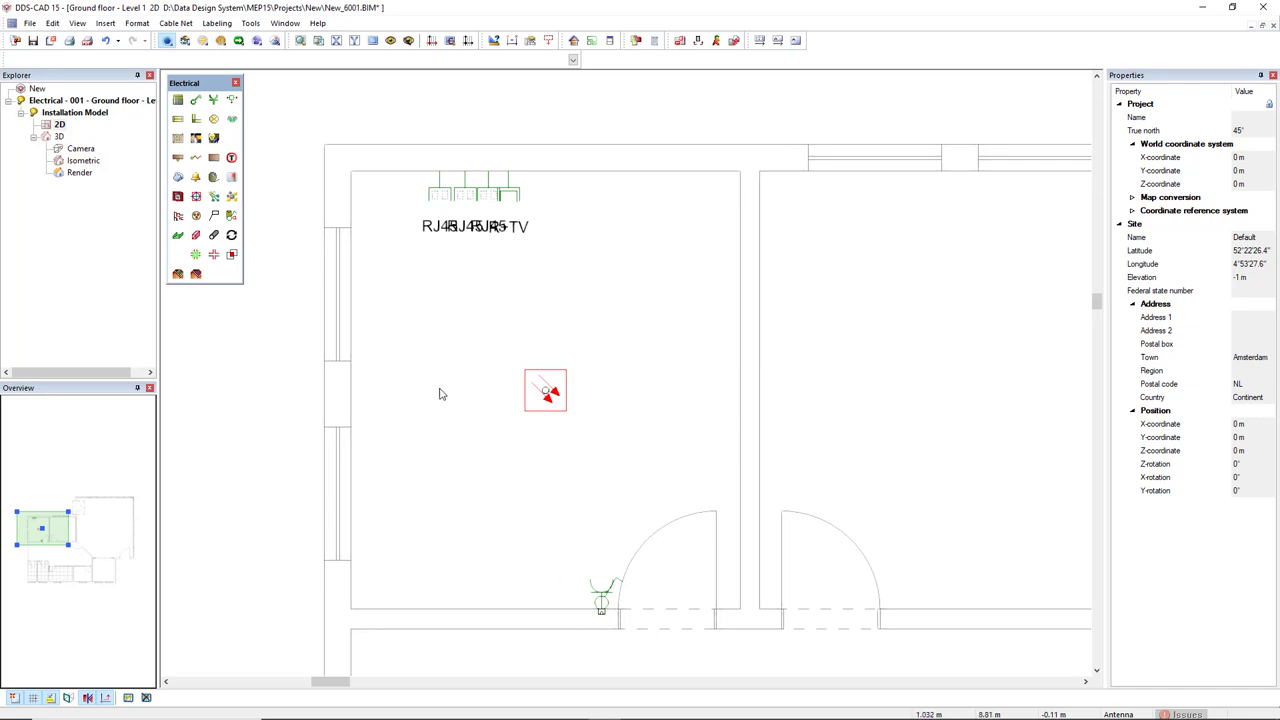
- Render the model in 3D and orbit to face the wall with the data and R+TV sockets
{"action": "left_click", "coordinate": [276, 41]}
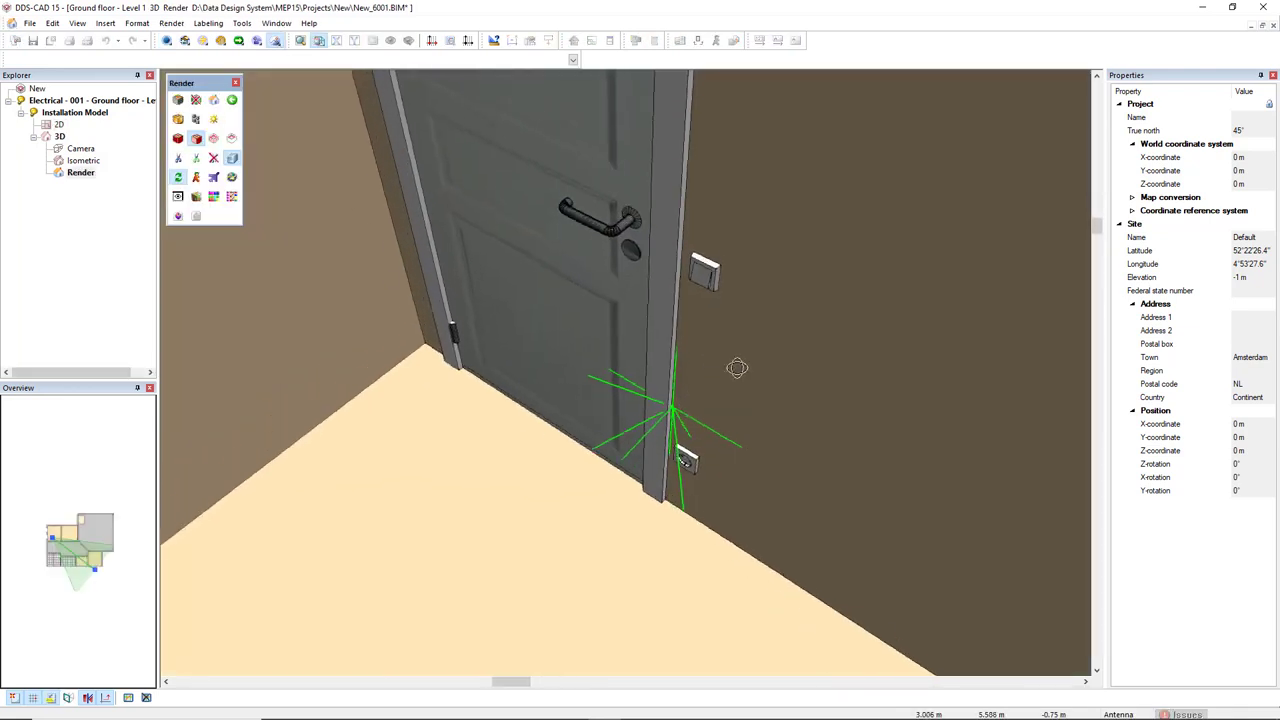
{"action": "left_click_drag", "start_coordinate": [737, 368], "coordinate": [266, 549]}
{"action": "scroll", "coordinate": [266, 549], "scroll_direction": "down", "scroll_amount": 5}
{"action": "scroll", "coordinate": [615, 345], "scroll_direction": "up", "scroll_amount": 5}
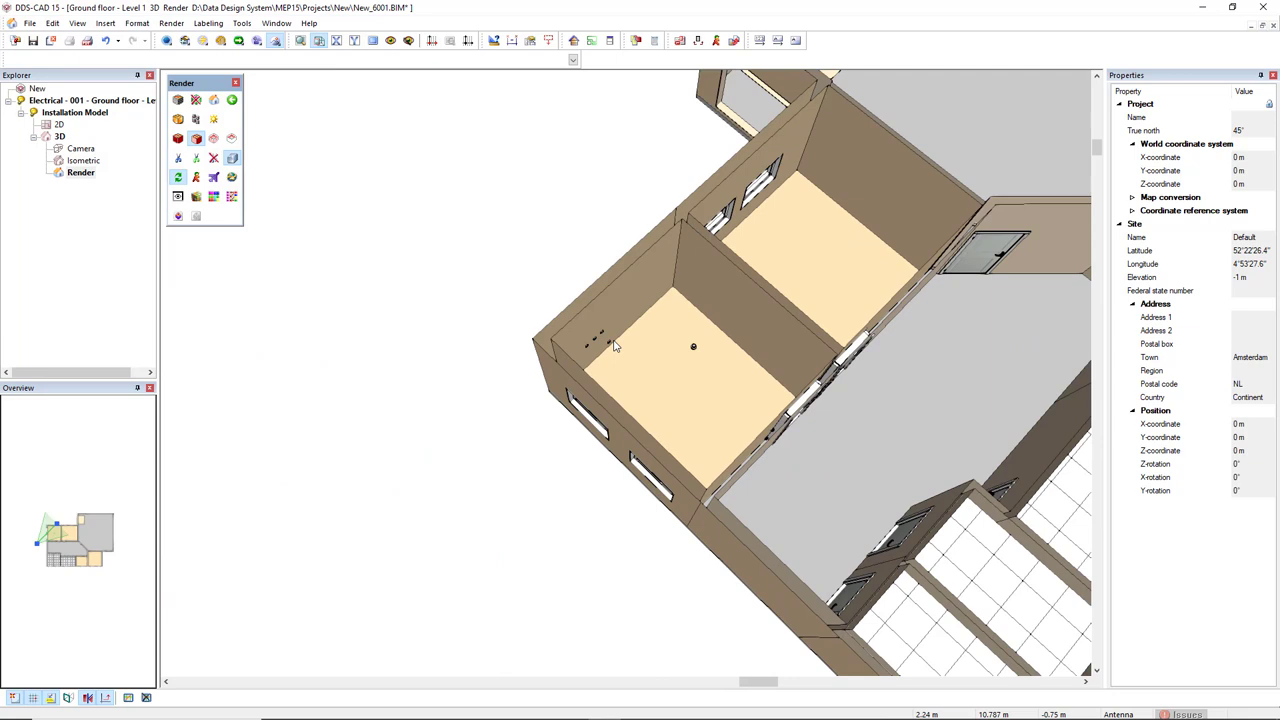
{"action": "scroll", "coordinate": [600, 343], "scroll_direction": "up", "scroll_amount": 5}
{"action": "mouse_move", "coordinate": [583, 357]}
{"action": "left_mouse_down"}
{"action": "mouse_move", "coordinate": [423, 286]}
{"action": "mouse_move", "coordinate": [467, 330]}
{"action": "mouse_move", "coordinate": [491, 290]}
{"action": "mouse_move", "coordinate": [527, 318]}
{"action": "left_mouse_up"}
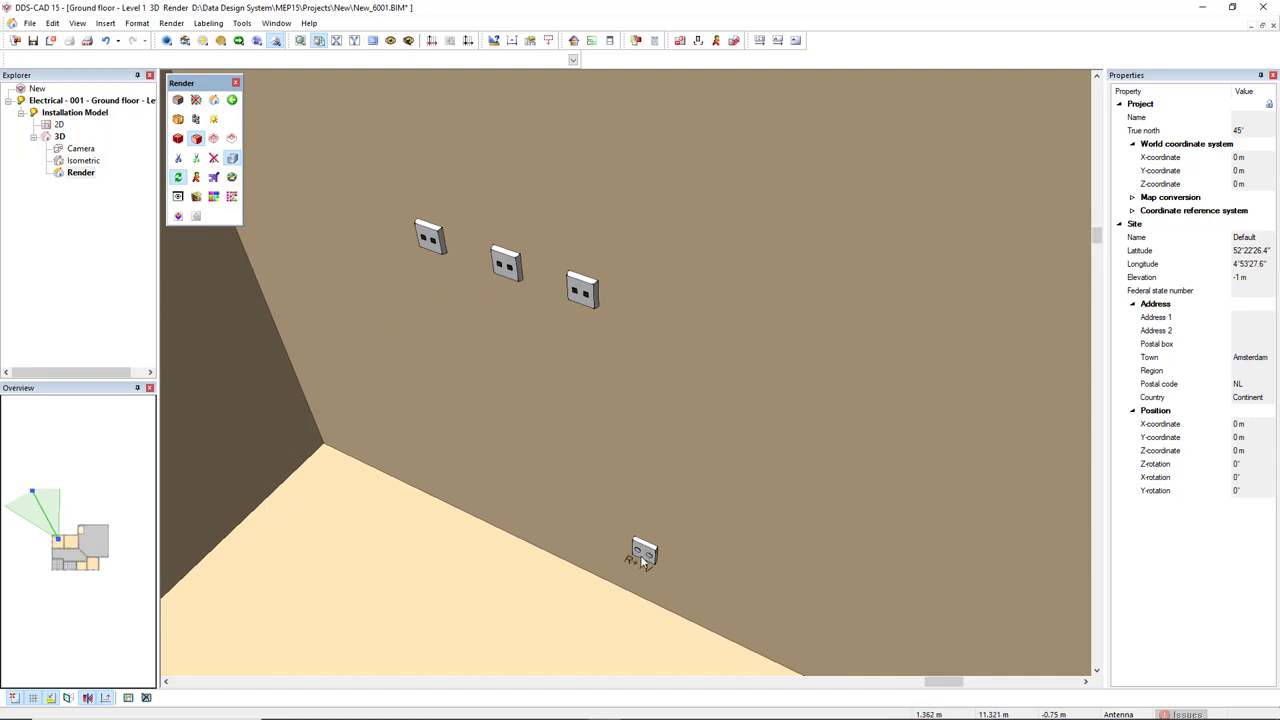
- Return to the 2D plan, zoom onto the socket by the lower door and select its symbol
{"action": "double_click", "coordinate": [59, 125]}
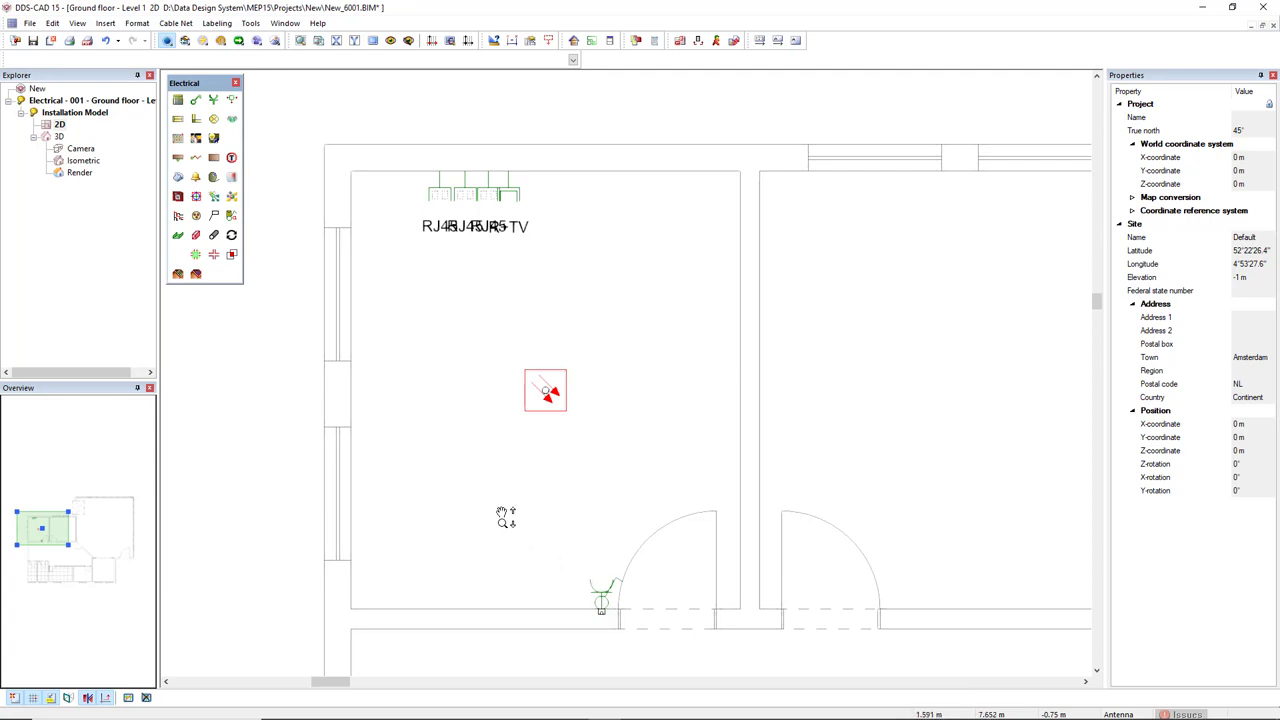
{"action": "left_click_drag", "start_coordinate": [505, 517], "coordinate": [657, 580]}
{"action": "middle_click_drag", "start_coordinate": [657, 580], "coordinate": [568, 484]}
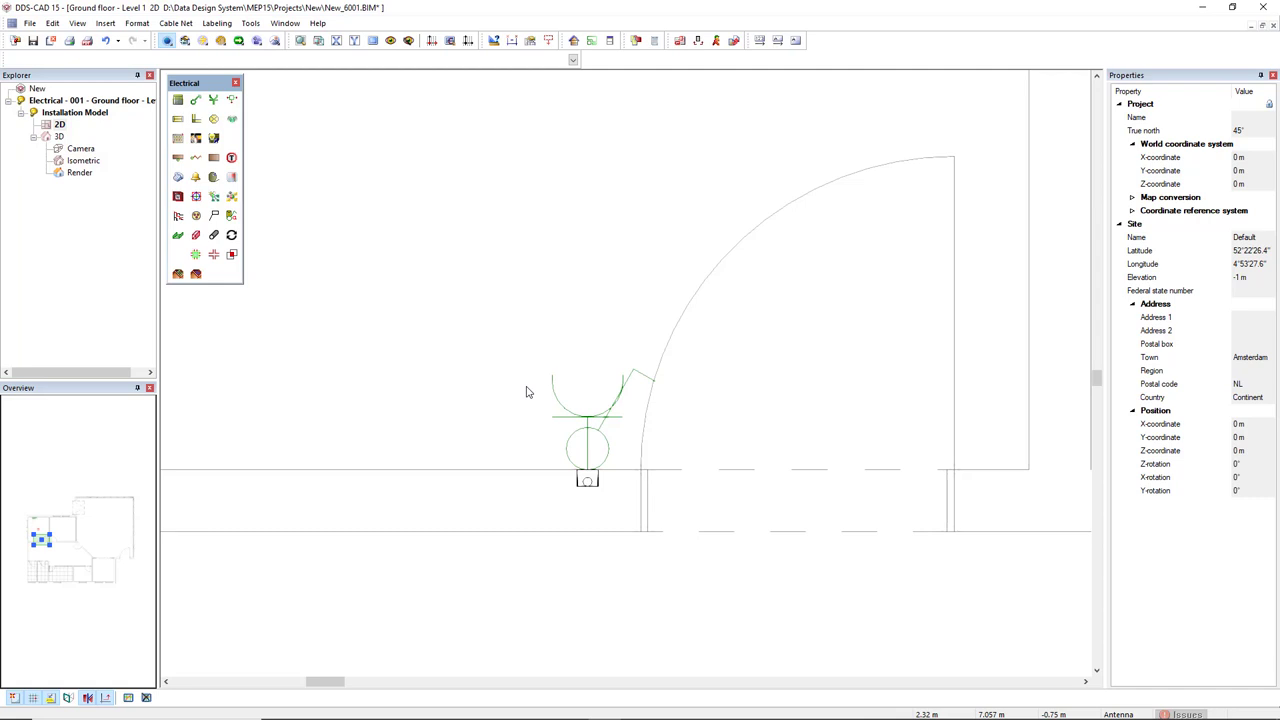
{"action": "left_click_drag", "start_coordinate": [517, 349], "coordinate": [630, 449]}
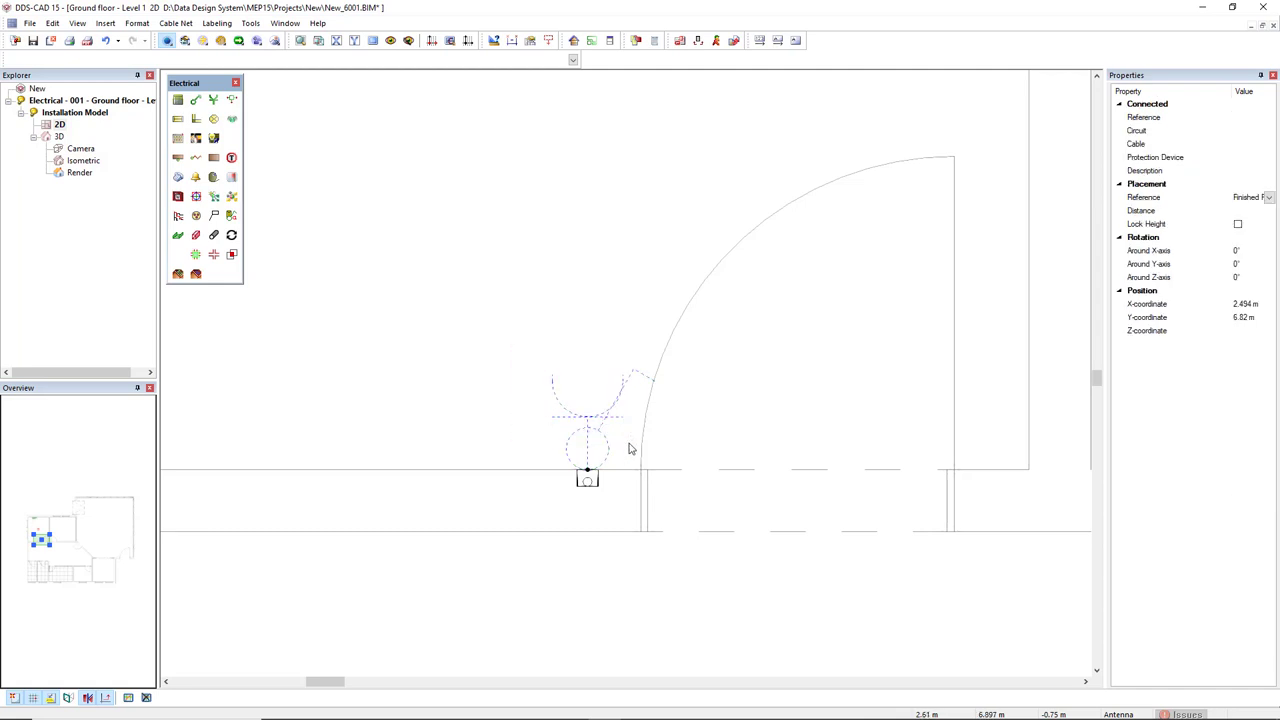
- Arrange the switch and socket as a vertical combination in reversed order with 5 mm 2D spacing
{"action": "right_click", "coordinate": [531, 285]}
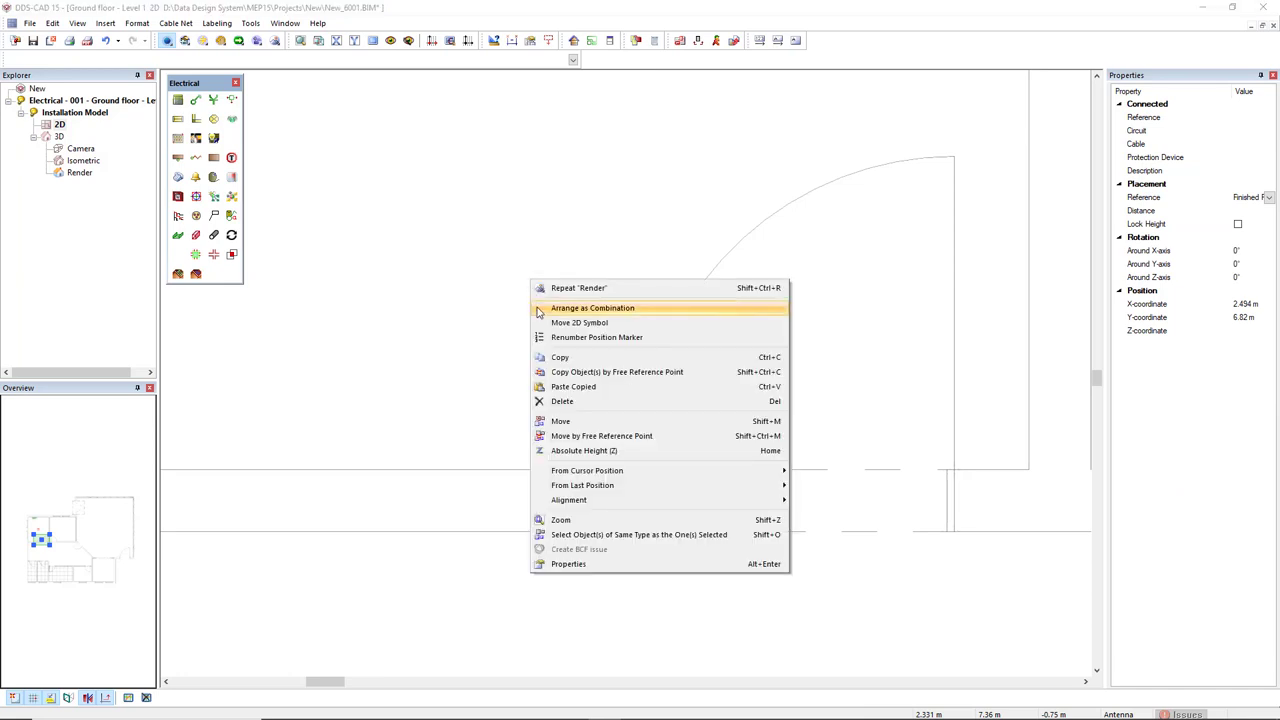
{"action": "left_click", "coordinate": [538, 312]}
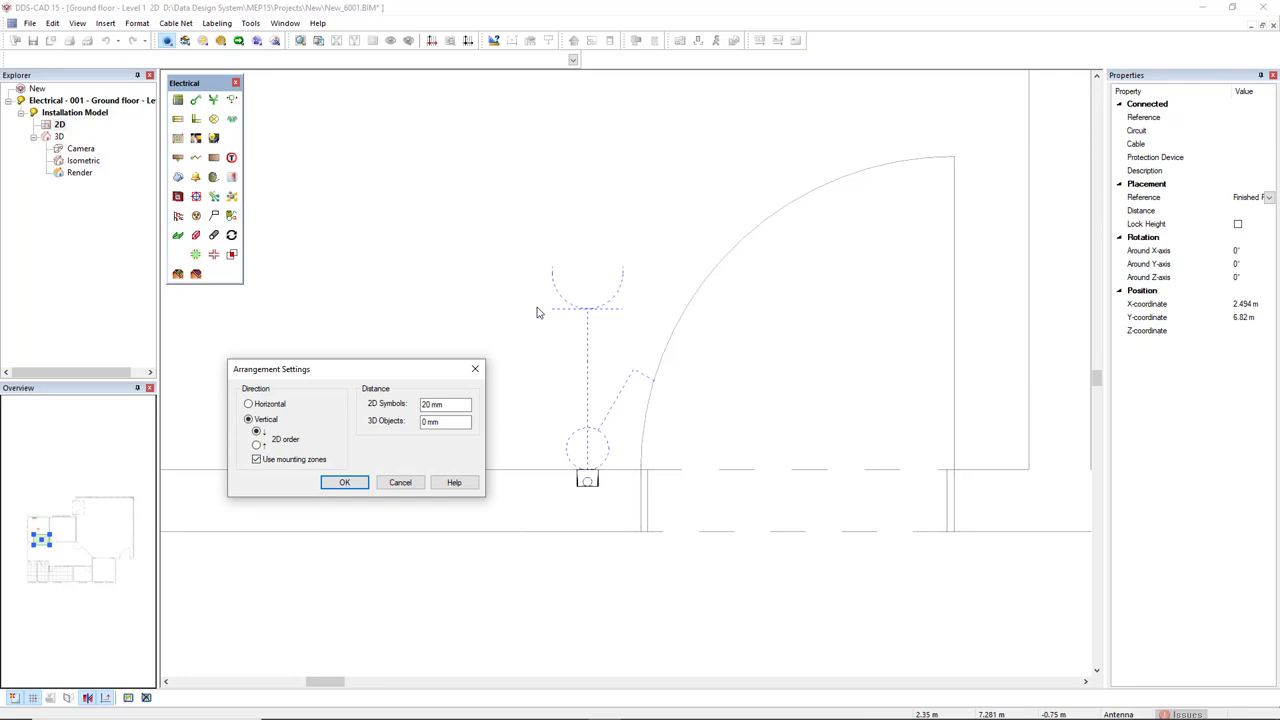
{"action": "left_click_drag", "start_coordinate": [416, 376], "coordinate": [399, 310]}
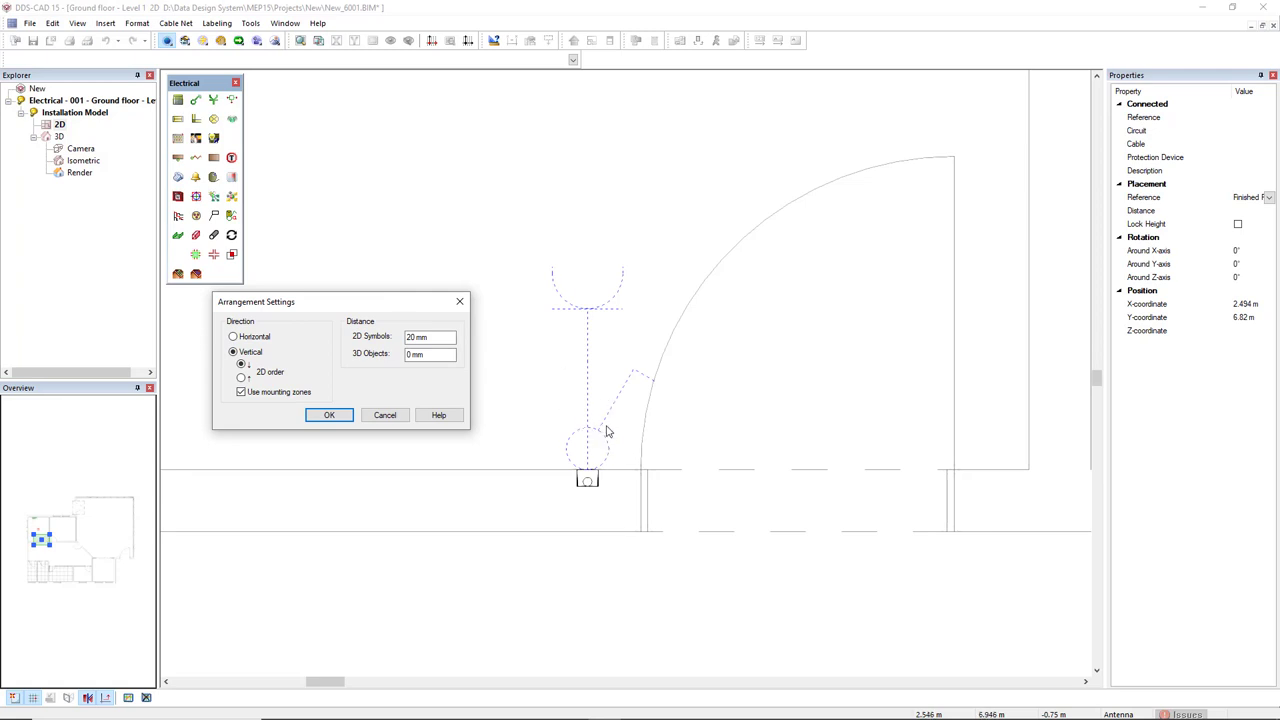
{"action": "left_click_drag", "start_coordinate": [412, 303], "coordinate": [446, 333]}
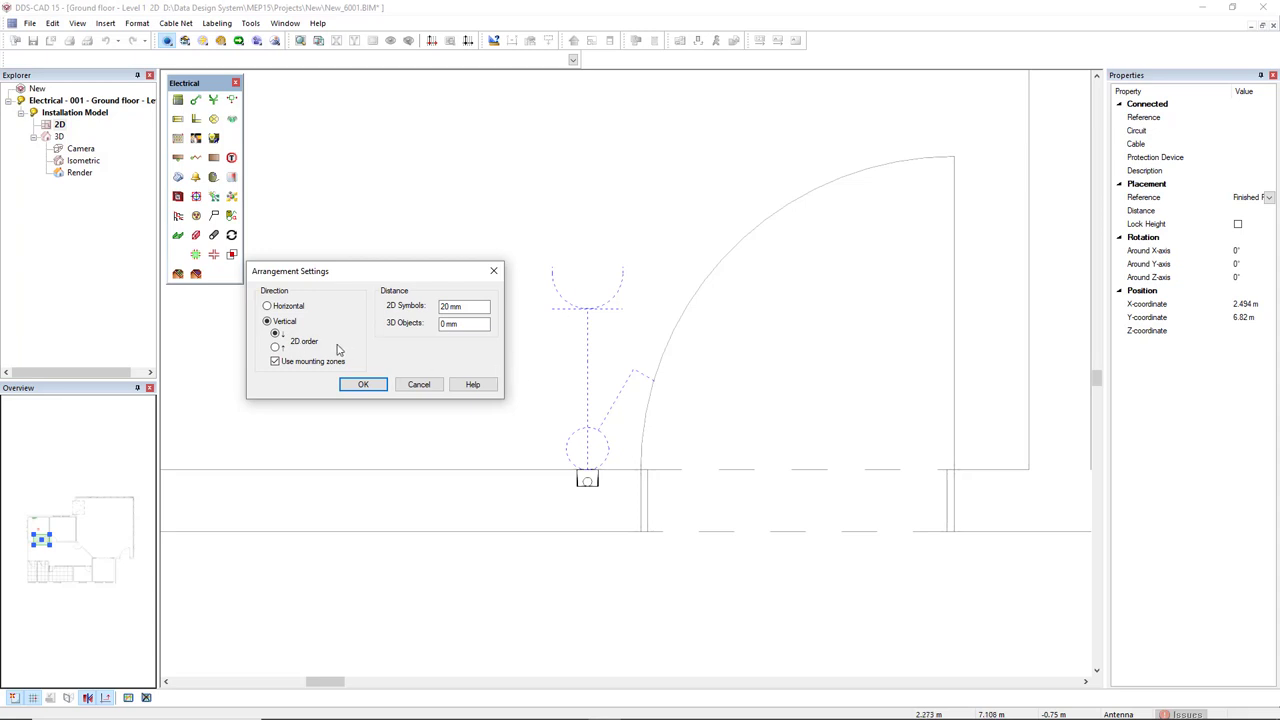
{"action": "left_click", "coordinate": [276, 347]}
{"action": "left_click_drag", "start_coordinate": [467, 306], "coordinate": [423, 306]}
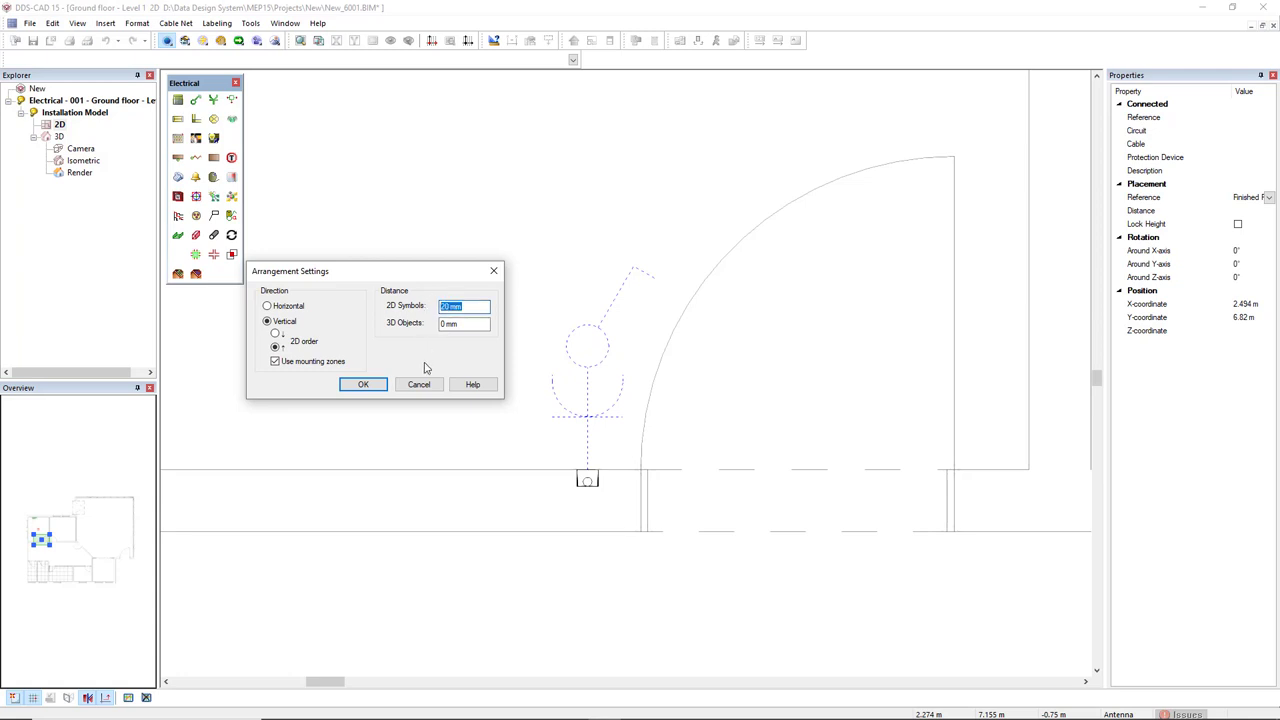
{"action": "type", "text": "30"}
{"action": "double_click", "coordinate": [468, 306]}
{"action": "type", "text": "5"}
- Apply the arrangement, then turn off Draw cable to 2D offset on the socket's combined symbol
{"action": "left_click", "coordinate": [363, 384]}
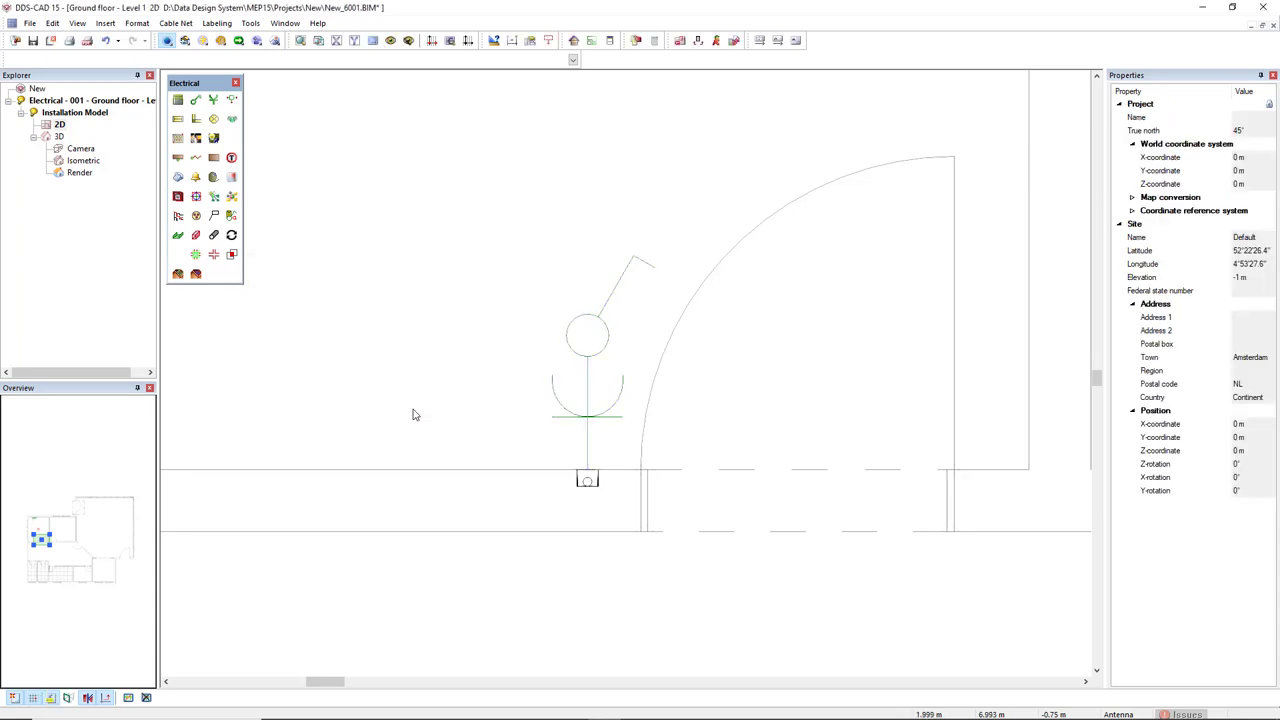
{"action": "scroll", "coordinate": [600, 400], "scroll_direction": "up", "scroll_amount": 2}
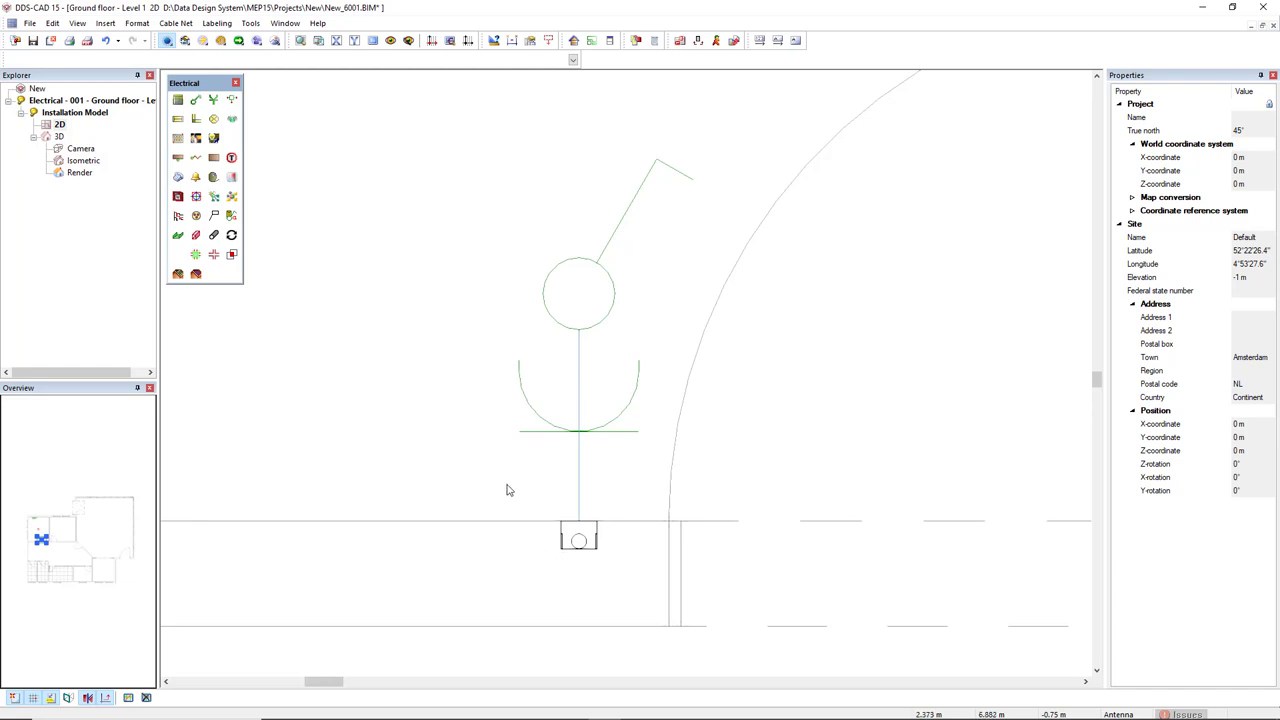
{"action": "left_click_drag", "start_coordinate": [482, 242], "coordinate": [645, 482]}
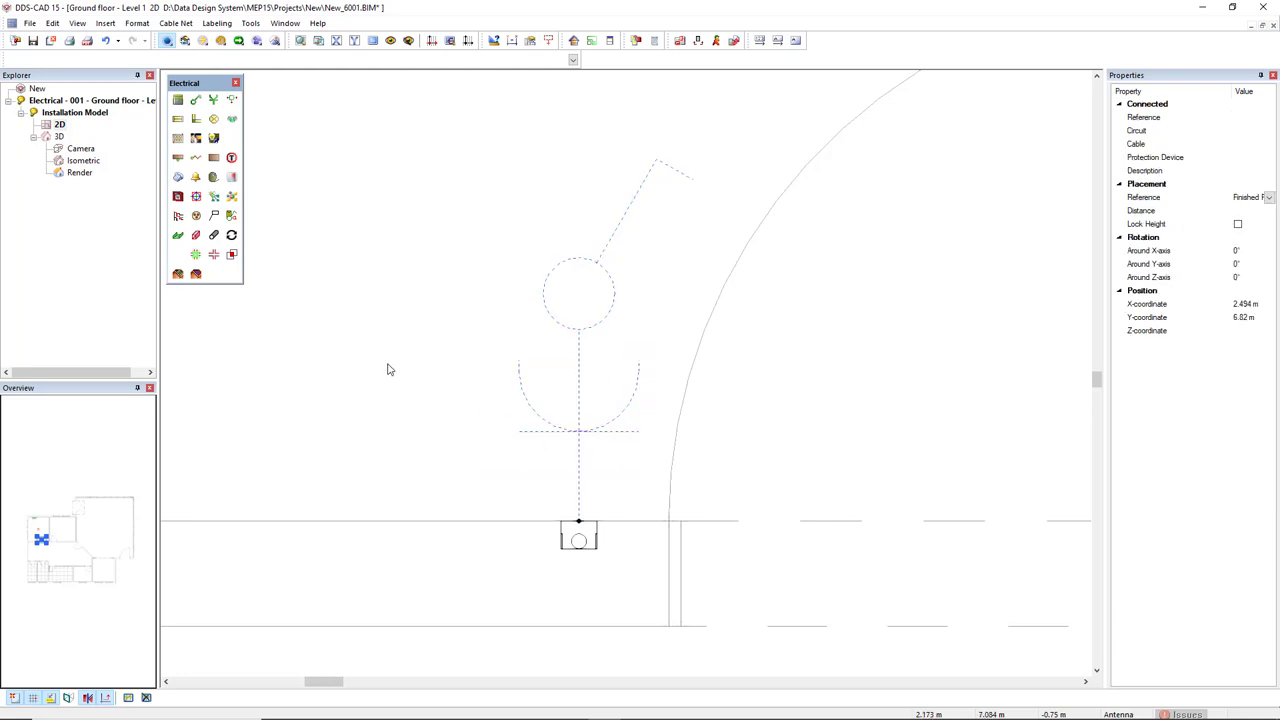
{"action": "key", "text": "Return"}
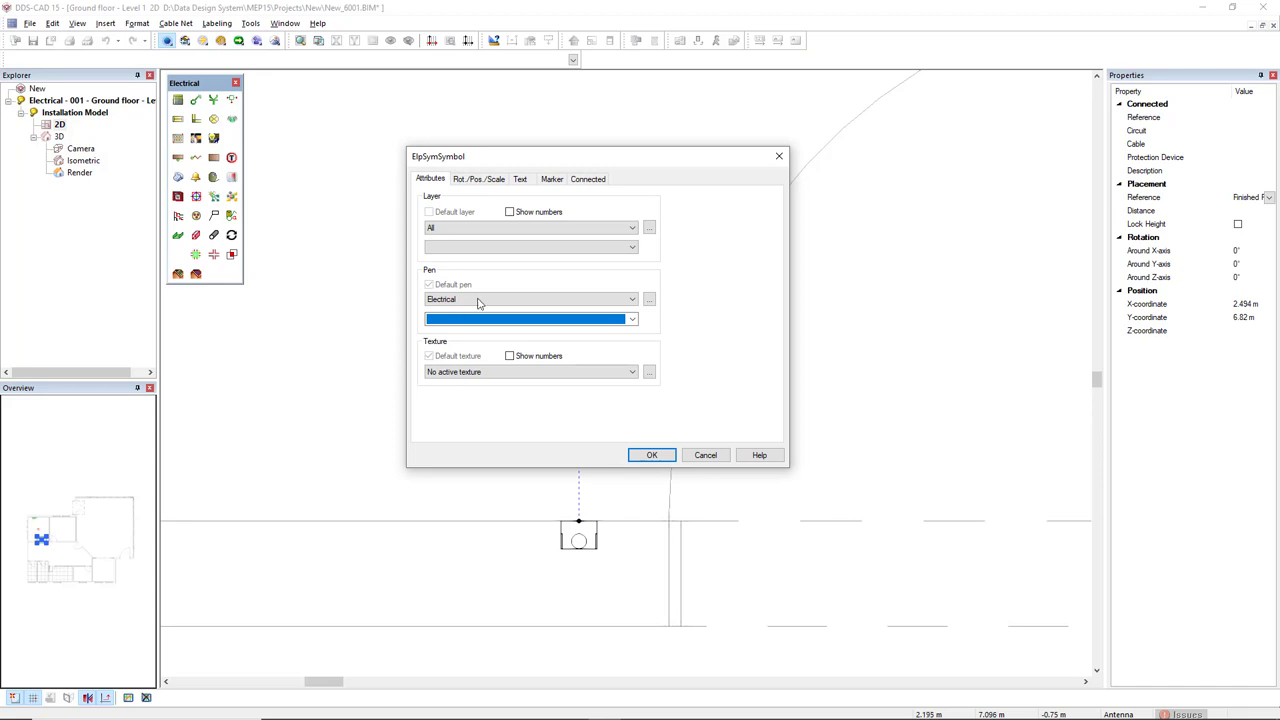
{"action": "left_click", "coordinate": [588, 180]}
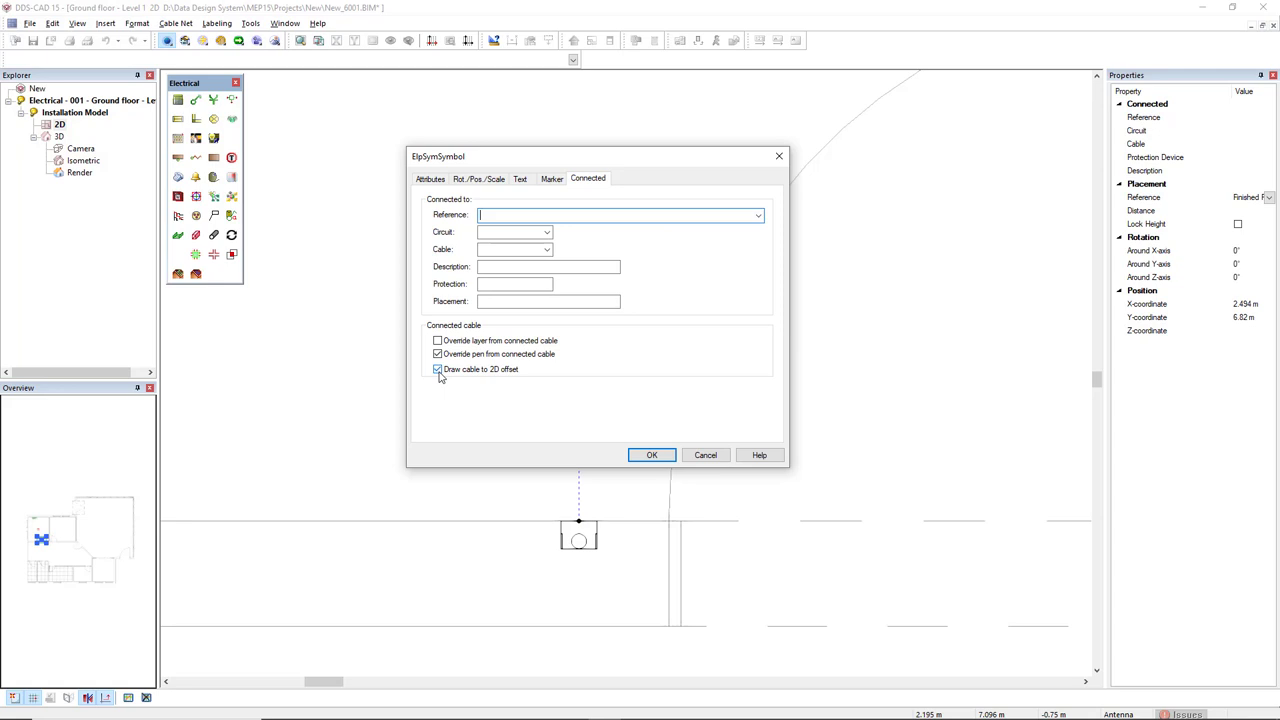
{"action": "left_click", "coordinate": [438, 370]}
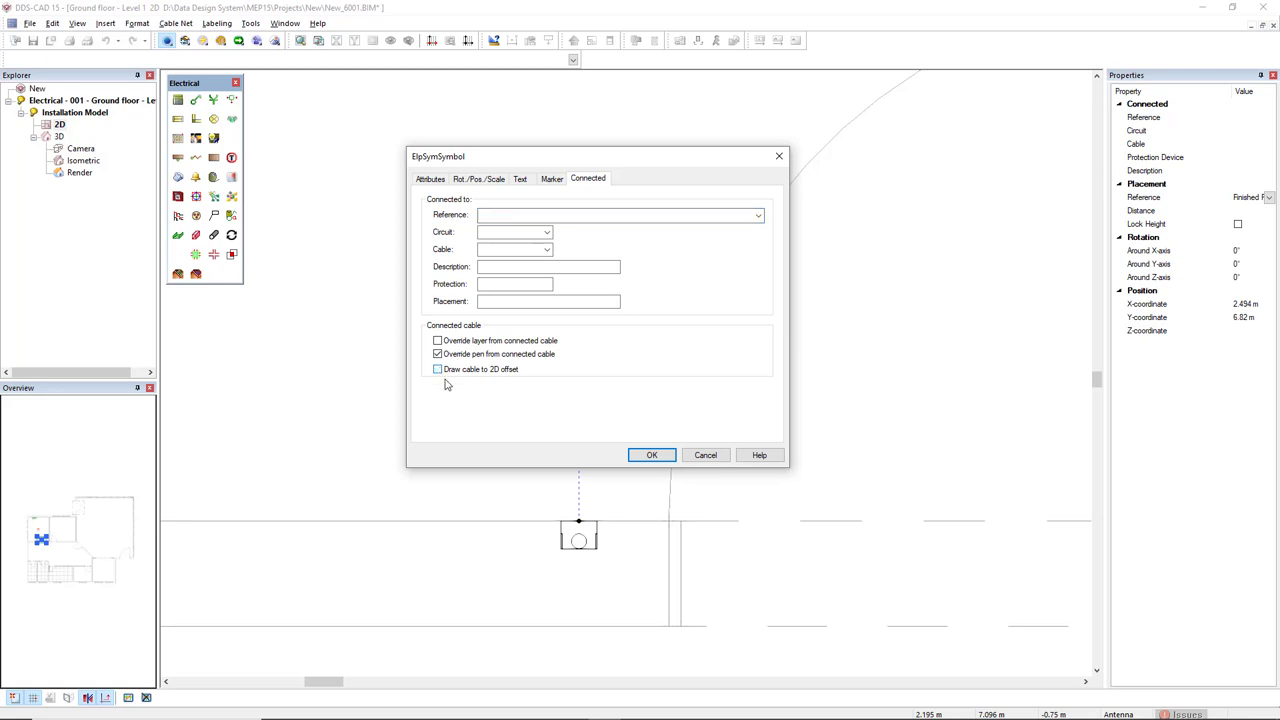
{"action": "left_click", "coordinate": [652, 455]}
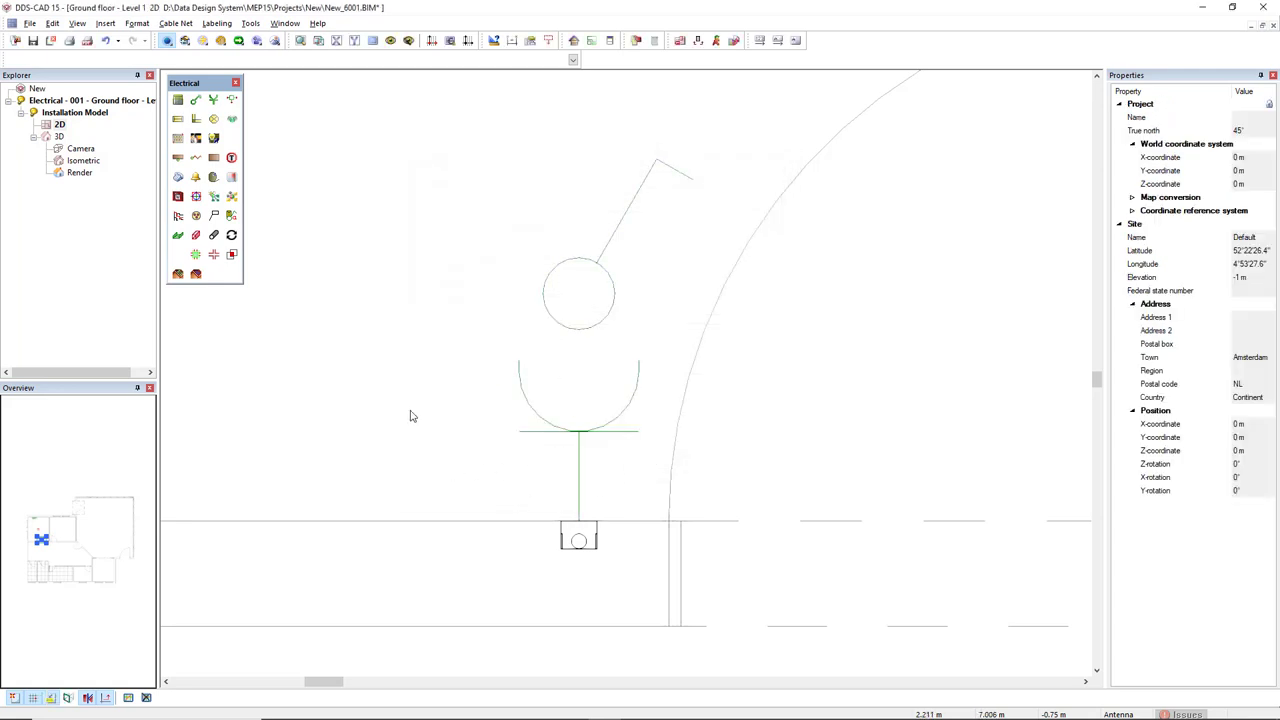
- Zoom in on the top-wall outlets and select them together with their RJ45 and TV labels
{"action": "scroll", "coordinate": [423, 421], "scroll_direction": "down", "scroll_amount": 5}
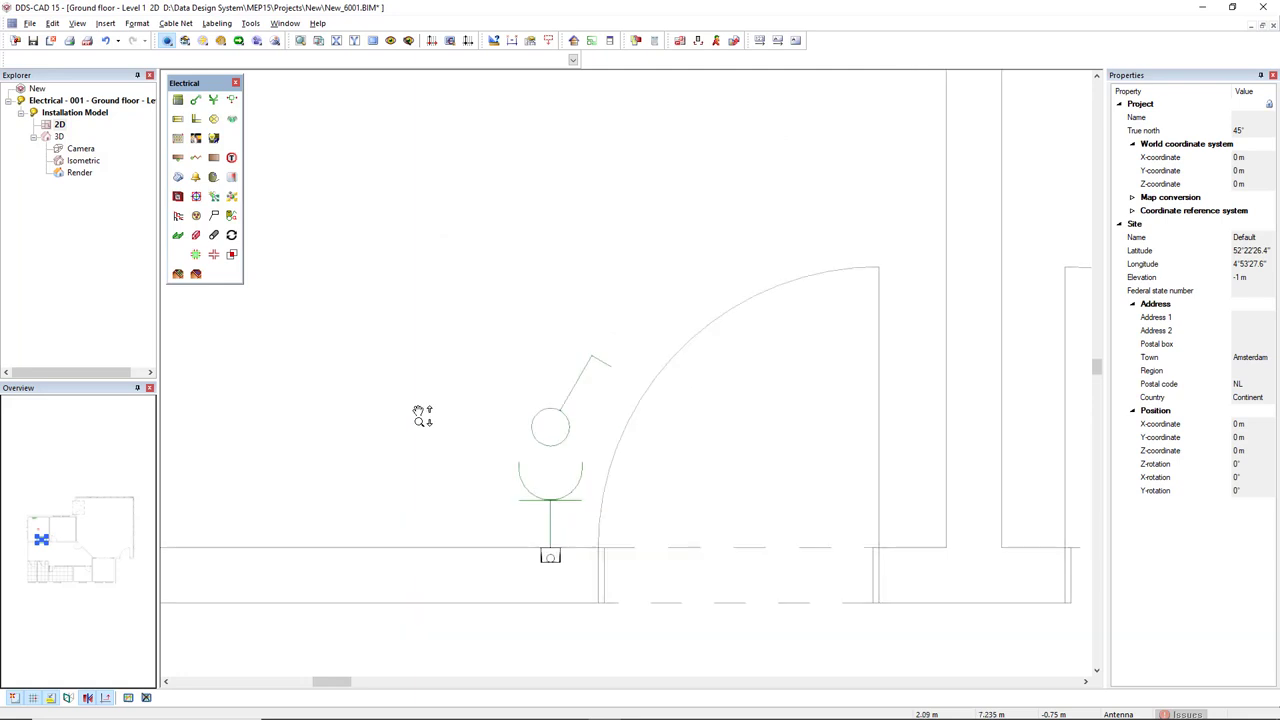
{"action": "middle_click_drag", "start_coordinate": [486, 186], "coordinate": [536, 371]}
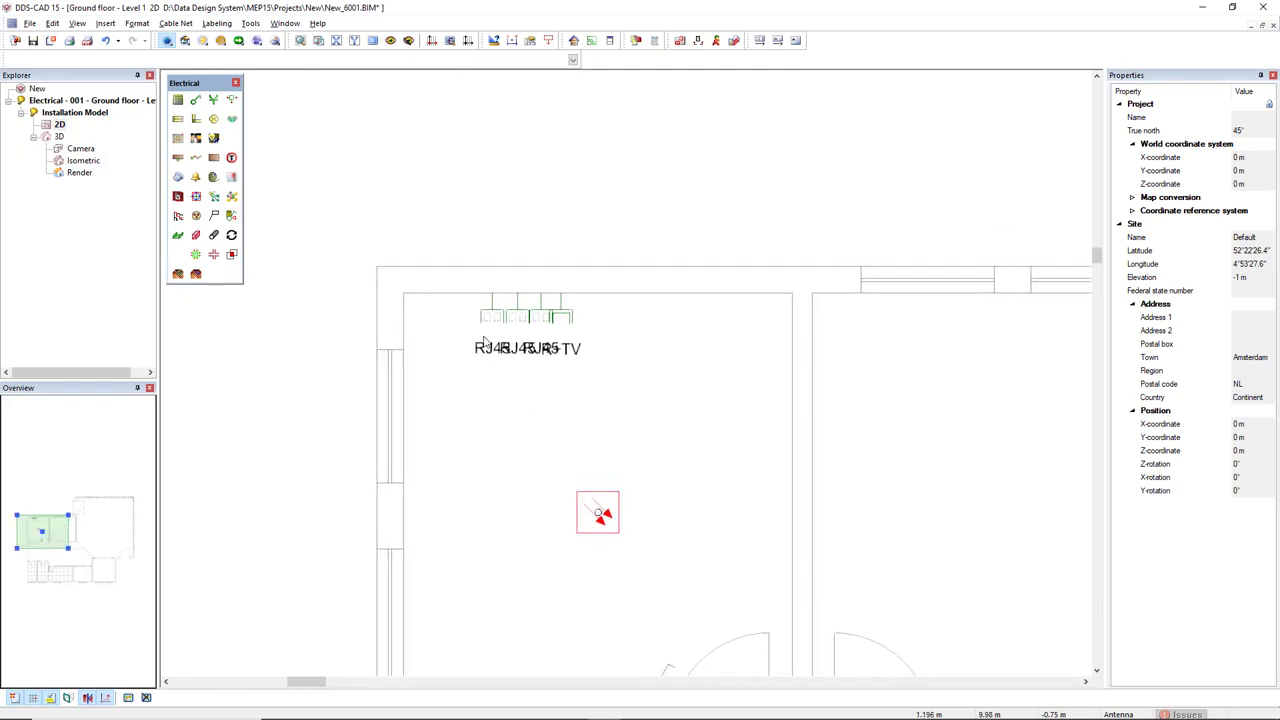
{"action": "left_click_drag", "start_coordinate": [441, 265], "coordinate": [618, 371]}
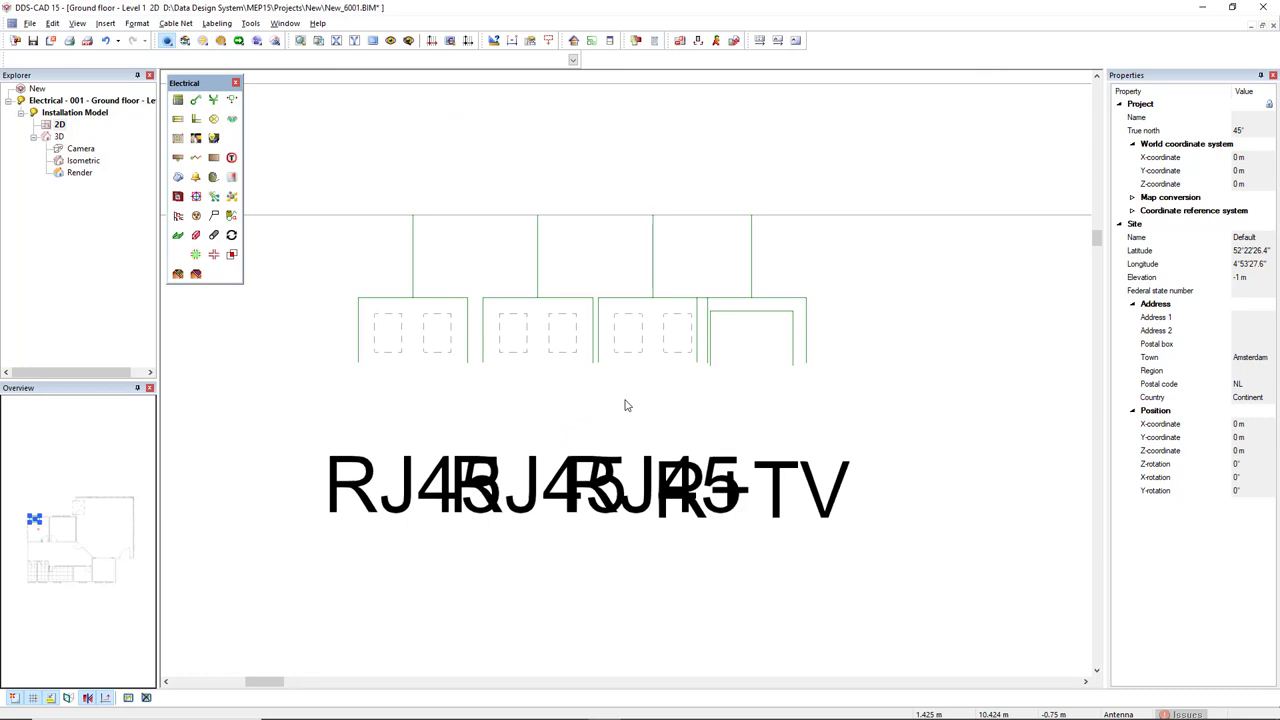
{"action": "left_click_drag", "start_coordinate": [308, 268], "coordinate": [921, 532]}
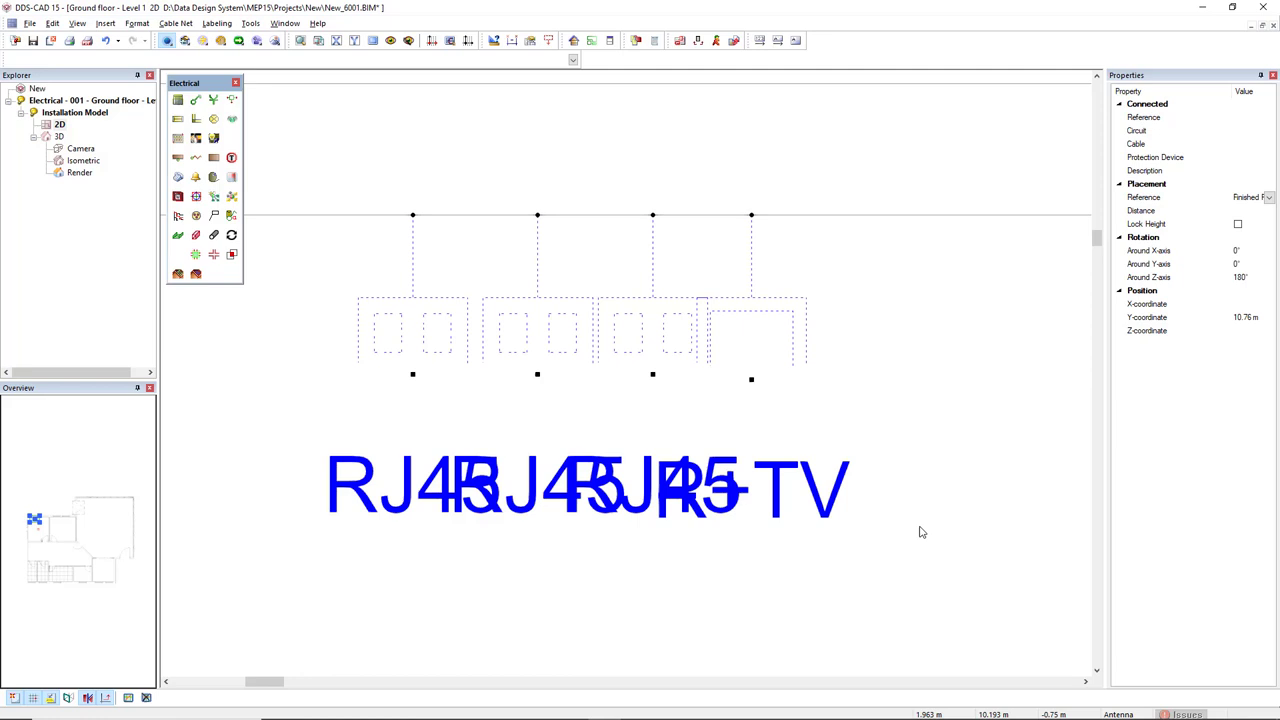
- Arrange the sockets as a horizontal combination with 200 mm 2D and 50 mm 3D spacing
{"action": "right_click", "coordinate": [921, 532]}
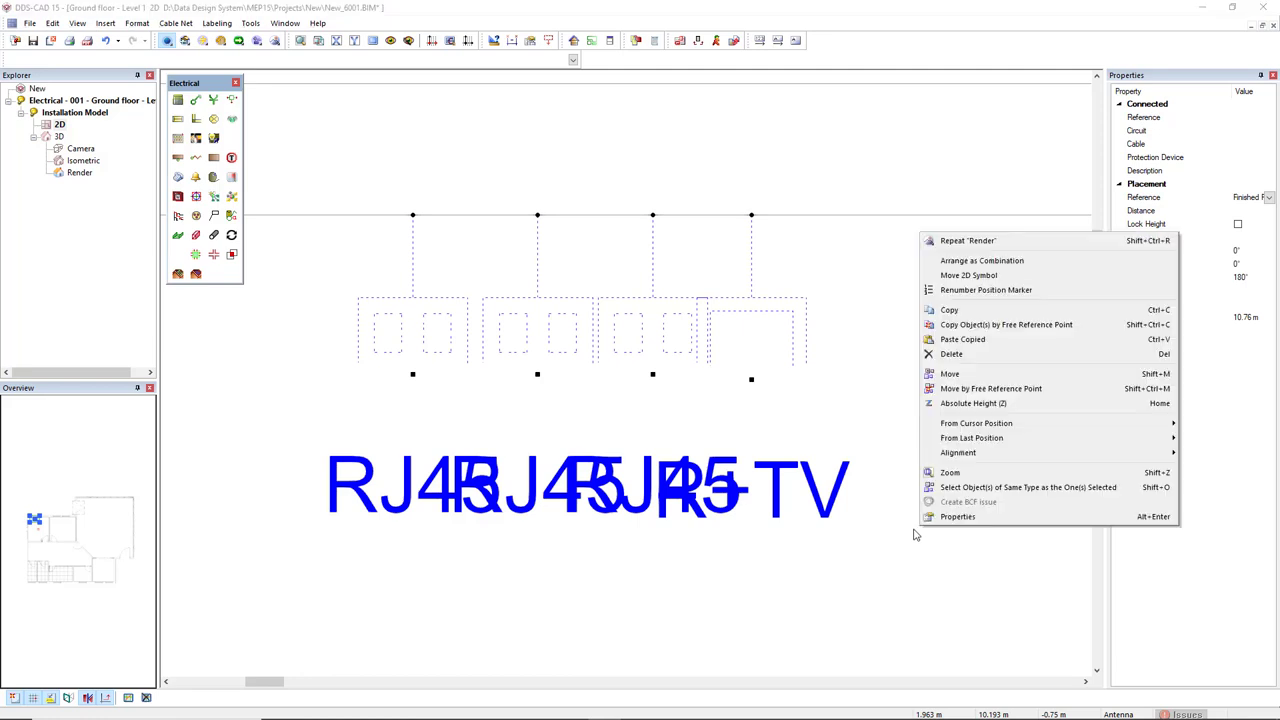
{"action": "left_click", "coordinate": [1041, 263]}
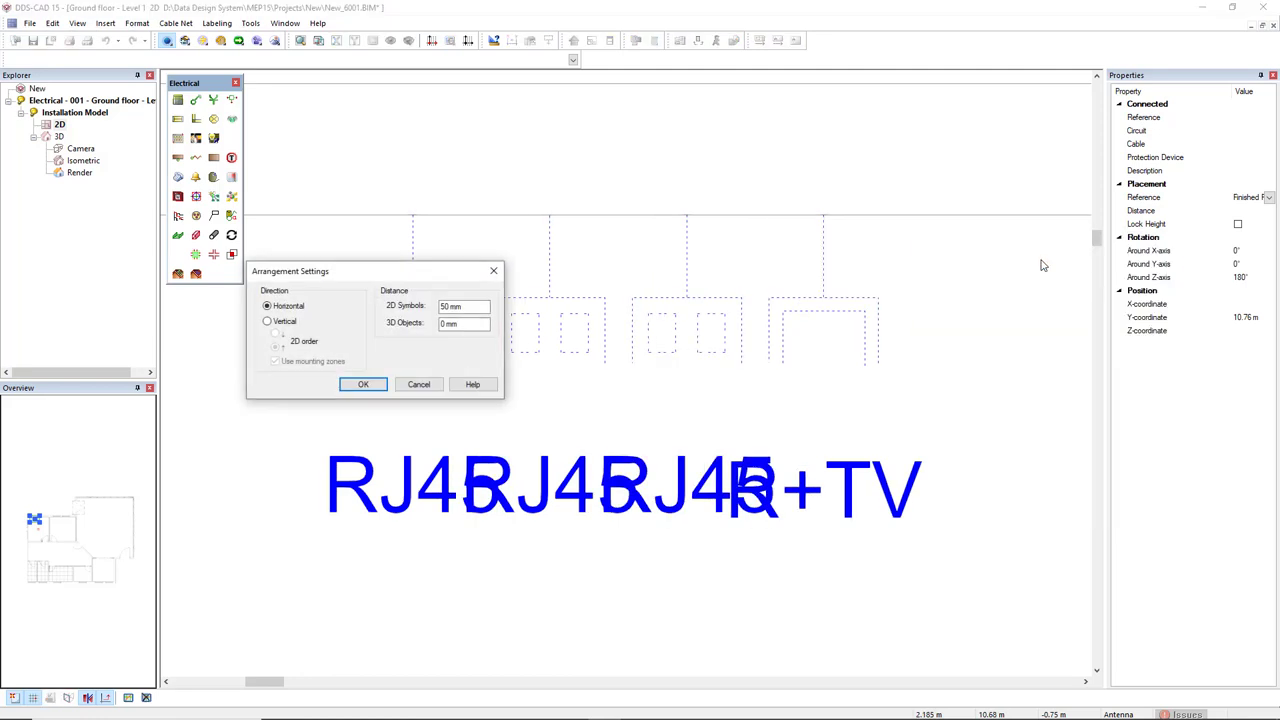
{"action": "middle_click_drag", "start_coordinate": [730, 449], "coordinate": [860, 414]}
{"action": "scroll", "coordinate": [808, 424], "scroll_direction": "down", "scroll_amount": 1}
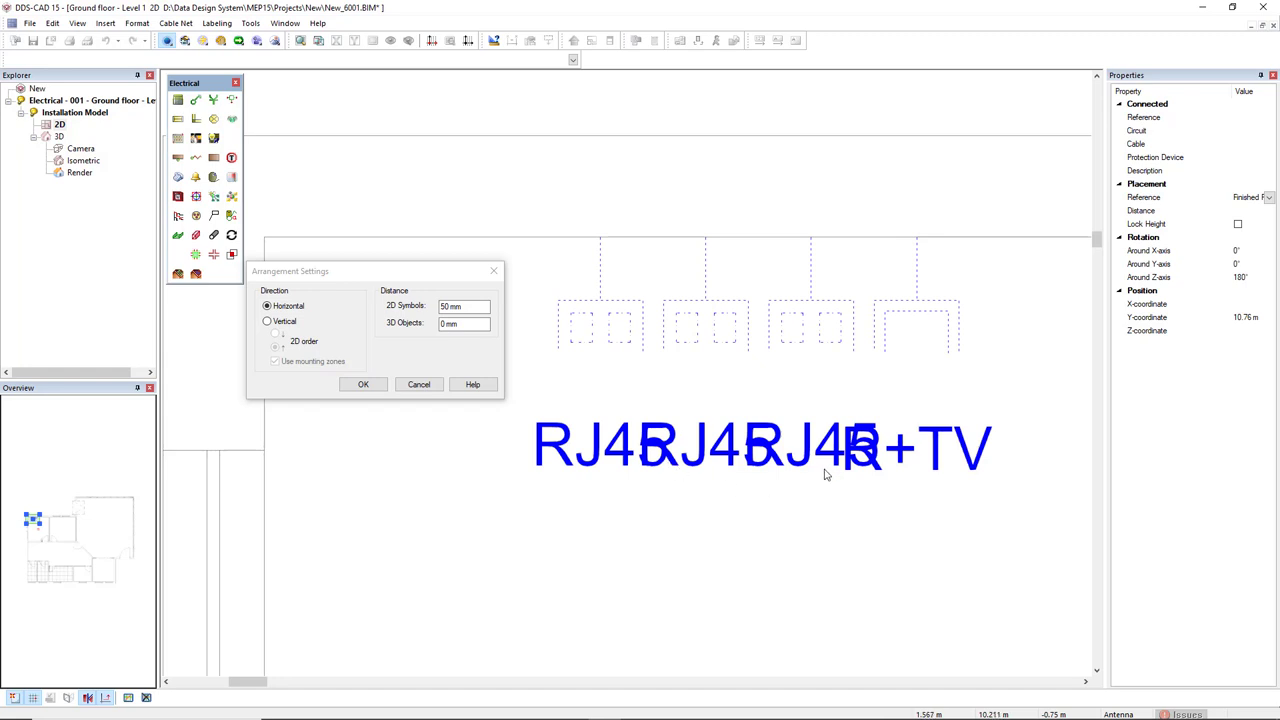
{"action": "left_click", "coordinate": [477, 310]}
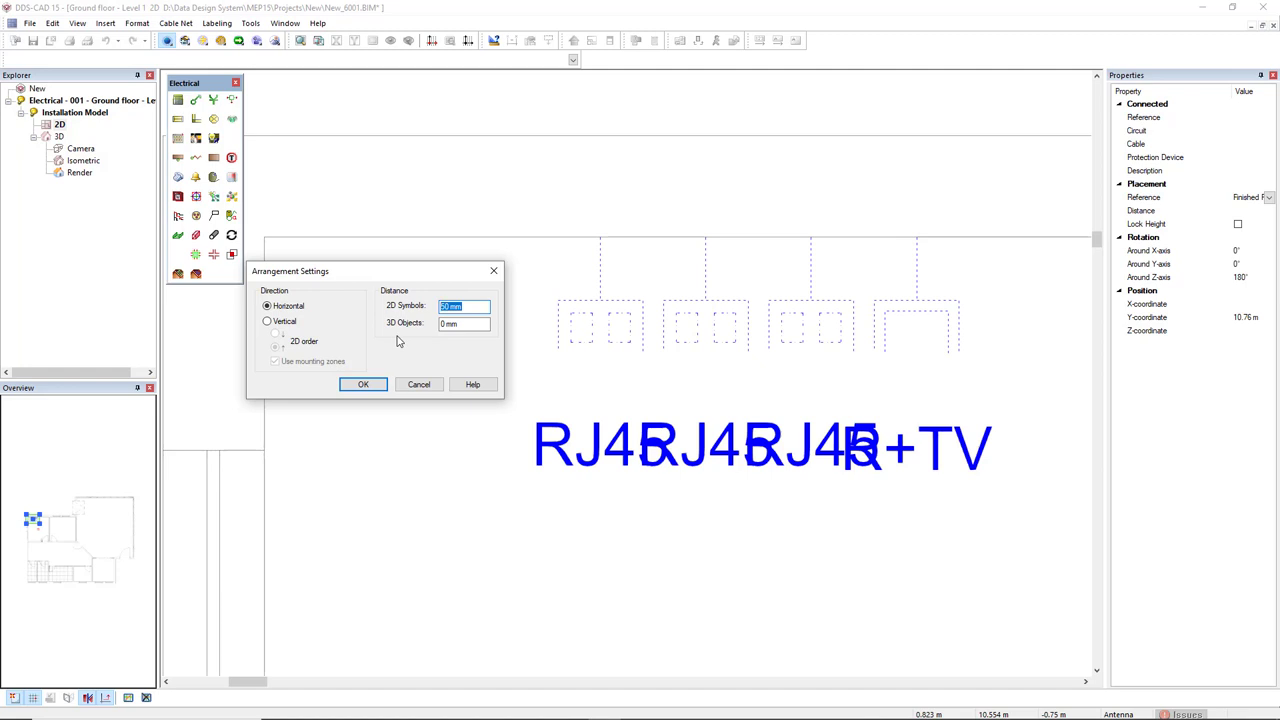
{"action": "type", "text": "200"}
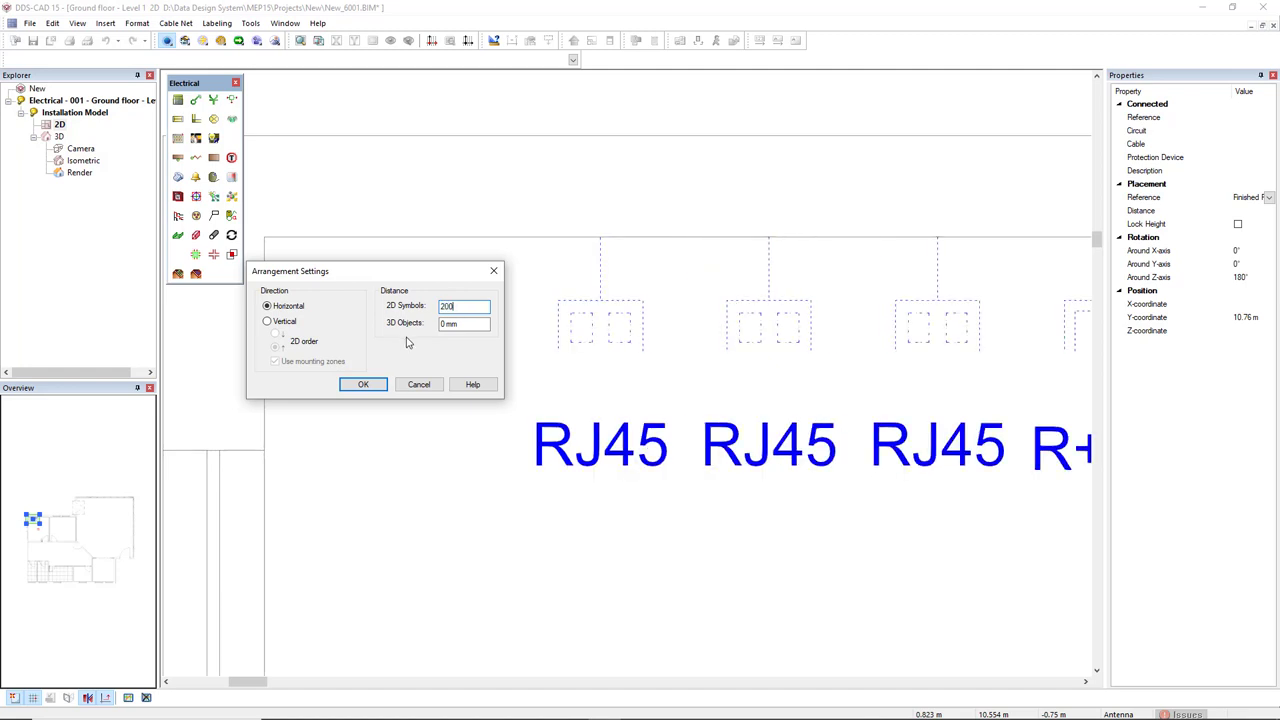
{"action": "scroll", "coordinate": [750, 455], "scroll_direction": "down", "scroll_amount": 1}
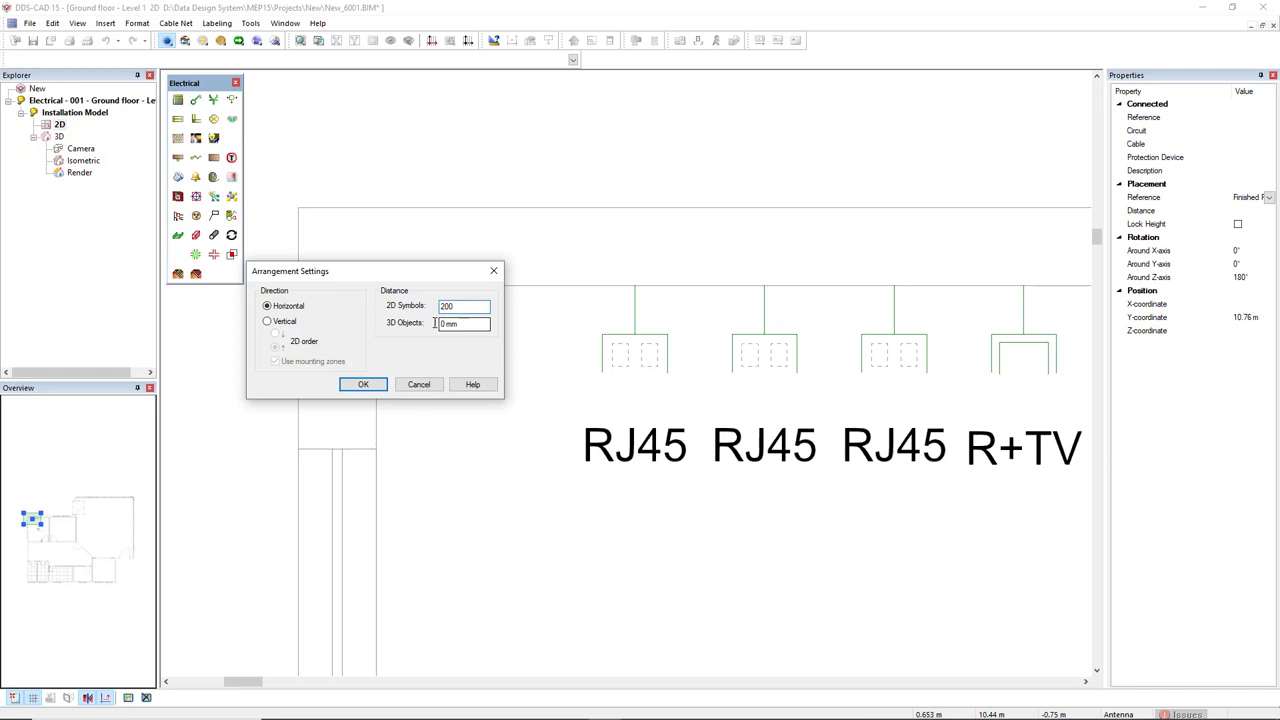
{"action": "key", "text": "Tab"}
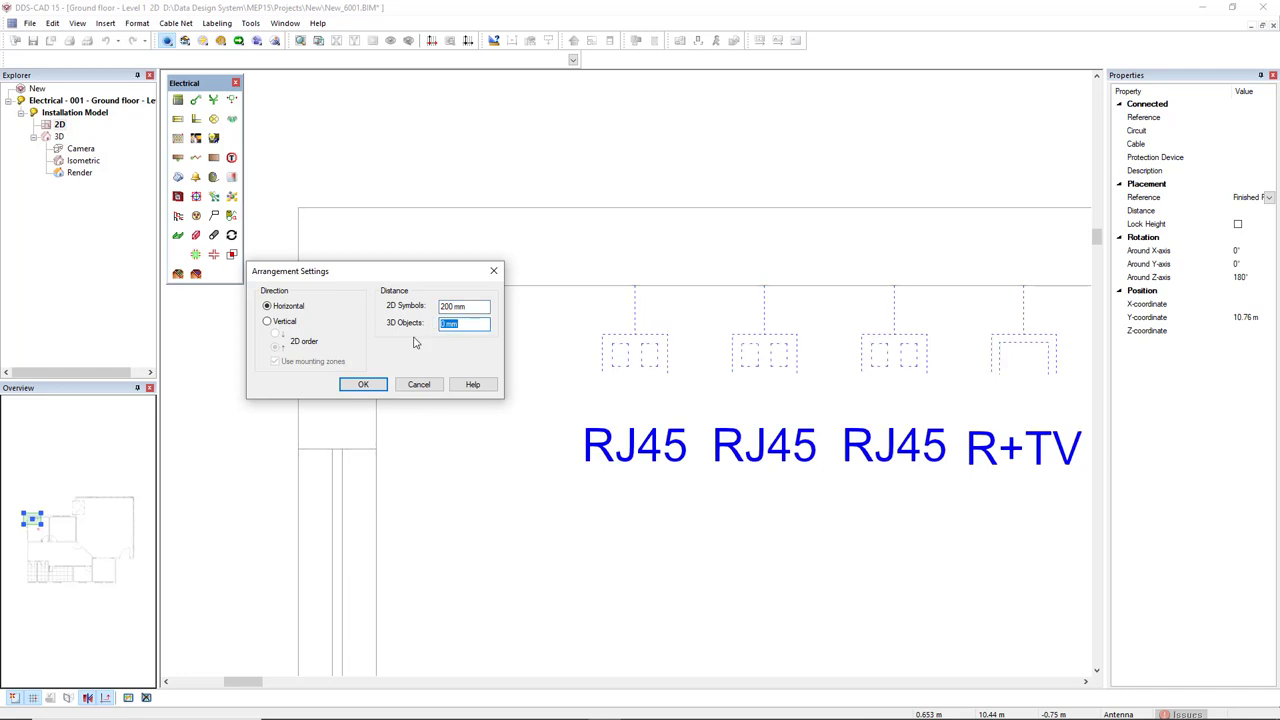
{"action": "type", "text": "50"}
- Apply the arrangement settings, clear the selection and zoom out on the plan
{"action": "left_click", "coordinate": [363, 384]}
{"action": "left_click", "coordinate": [466, 447]}
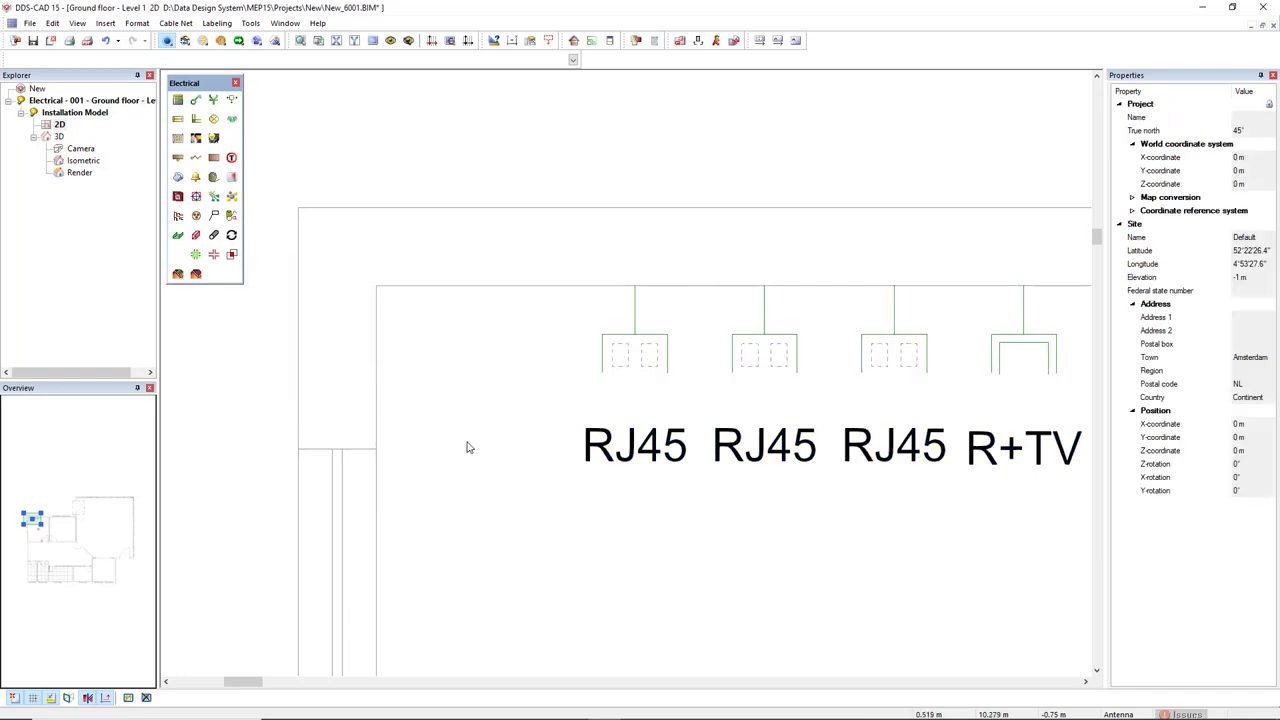
{"action": "scroll", "coordinate": [540, 470], "scroll_direction": "down", "scroll_amount": 2}
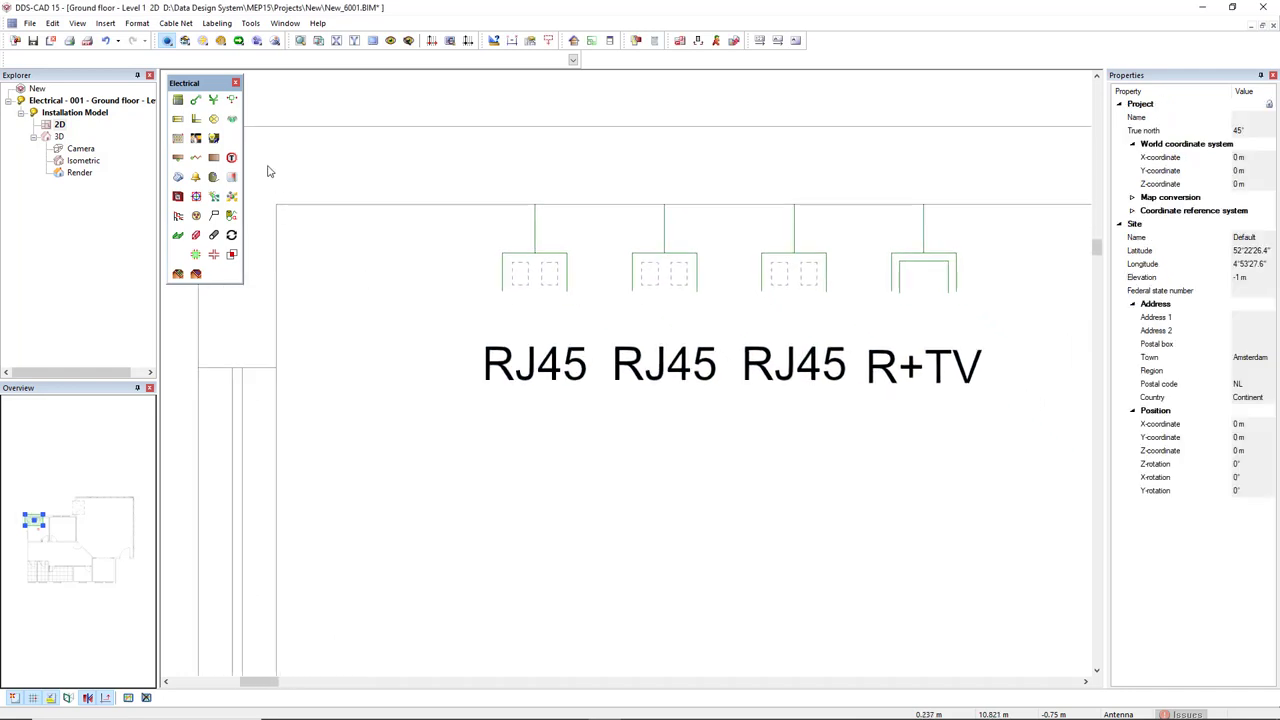
{"action": "scroll", "coordinate": [470, 352], "scroll_direction": "down", "scroll_amount": 1}
{"action": "scroll", "coordinate": [470, 352], "scroll_direction": "down", "scroll_amount": 3}
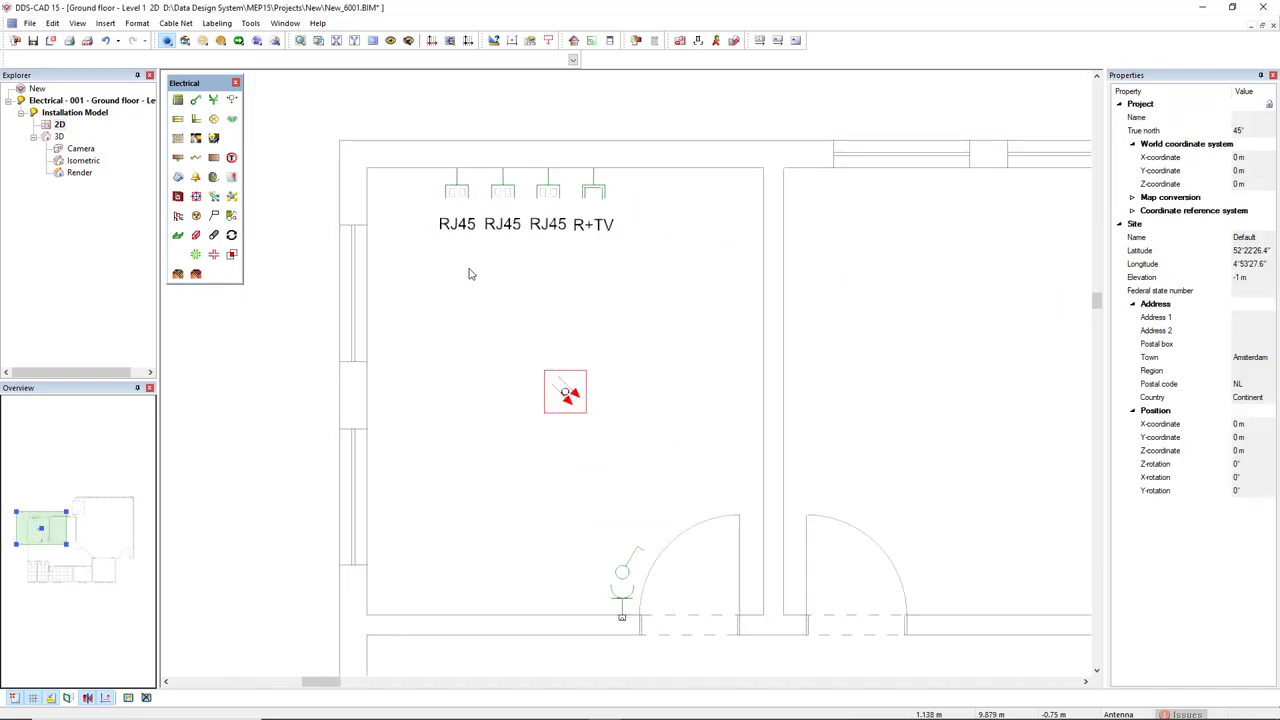
- Show the 3D render, orbiting to the four wall outlets and the switch by the door
{"action": "left_click", "coordinate": [276, 40]}
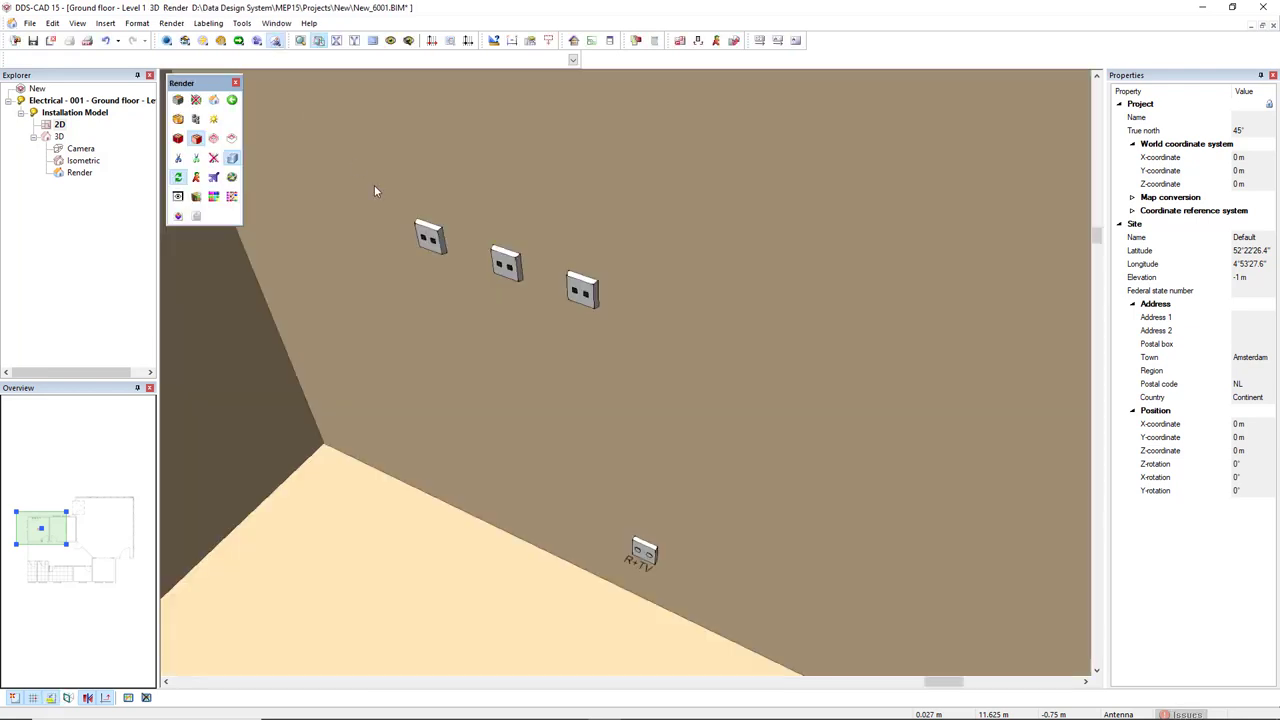
{"action": "middle_click_drag", "start_coordinate": [519, 276], "coordinate": [560, 270]}
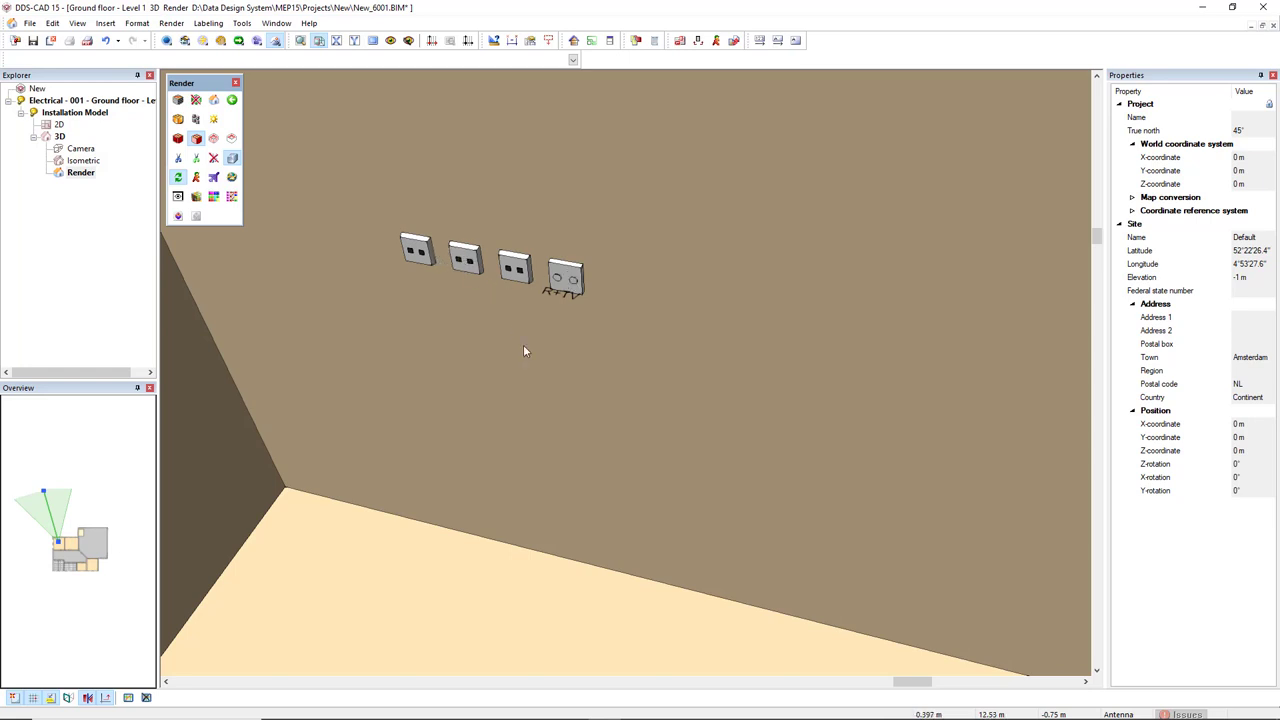
{"action": "middle_click_drag", "start_coordinate": [548, 346], "coordinate": [549, 418]}
{"action": "scroll", "coordinate": [425, 437], "scroll_direction": "up", "scroll_amount": 3}
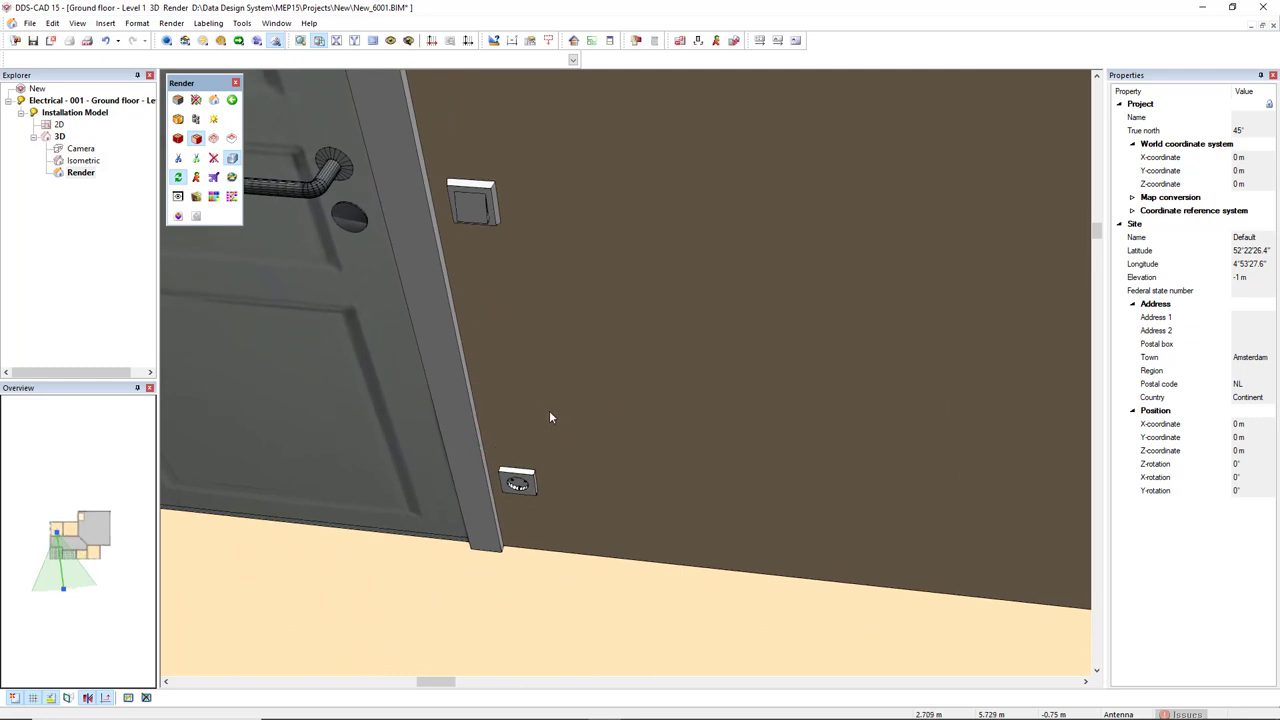
{"action": "double_click", "coordinate": [58, 126]}
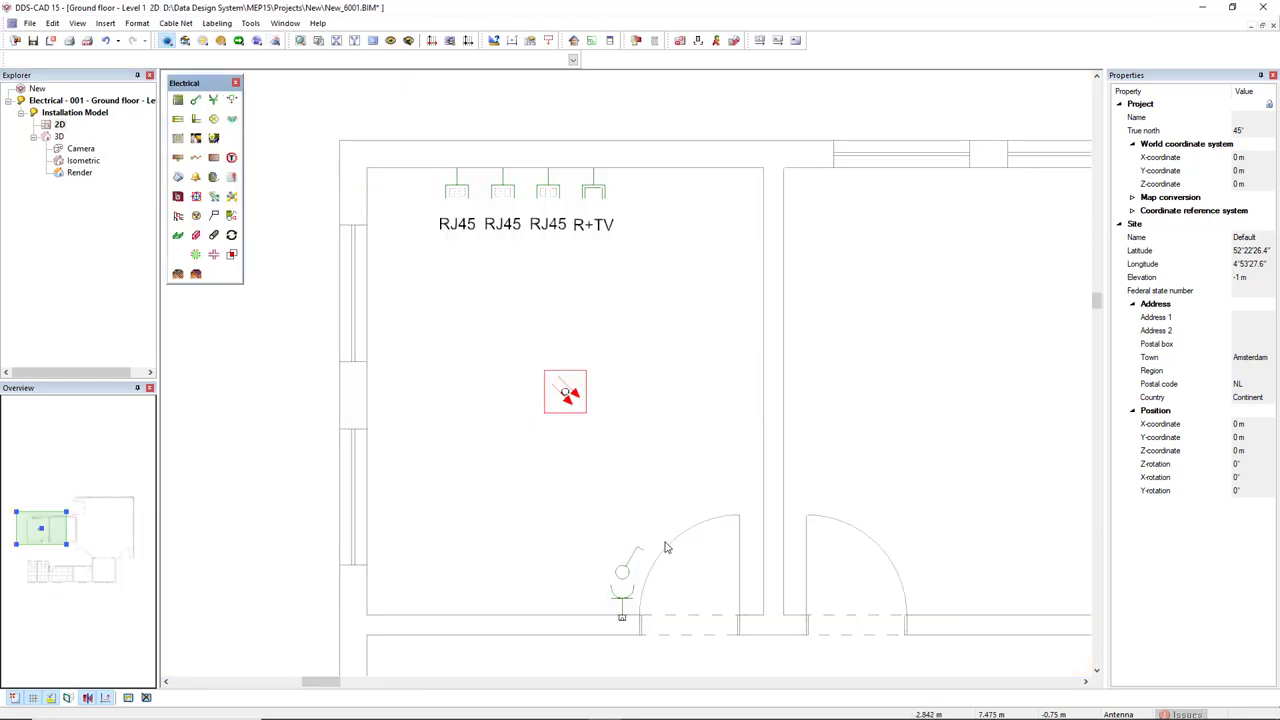
{"action": "scroll", "coordinate": [665, 545], "scroll_direction": "down", "scroll_amount": 4}
{"action": "middle_click_drag", "start_coordinate": [585, 425], "coordinate": [483, 382]}
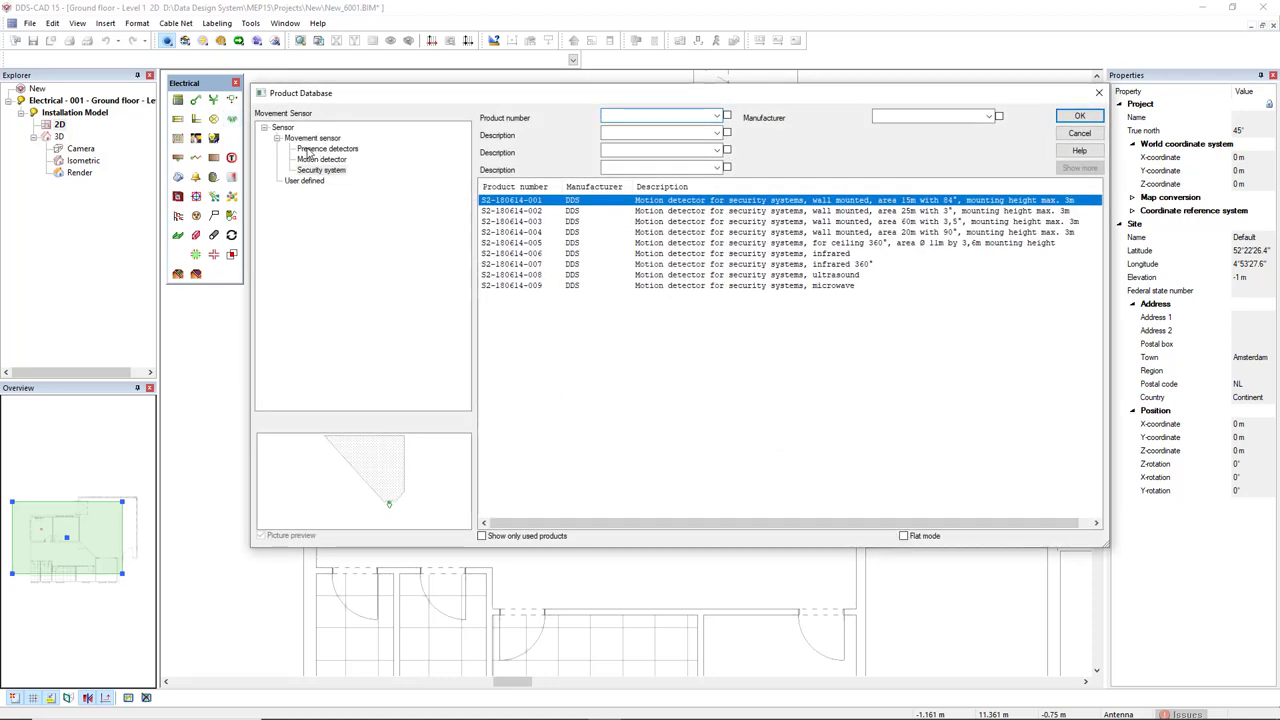
{"action": "left_click", "coordinate": [318, 149]}
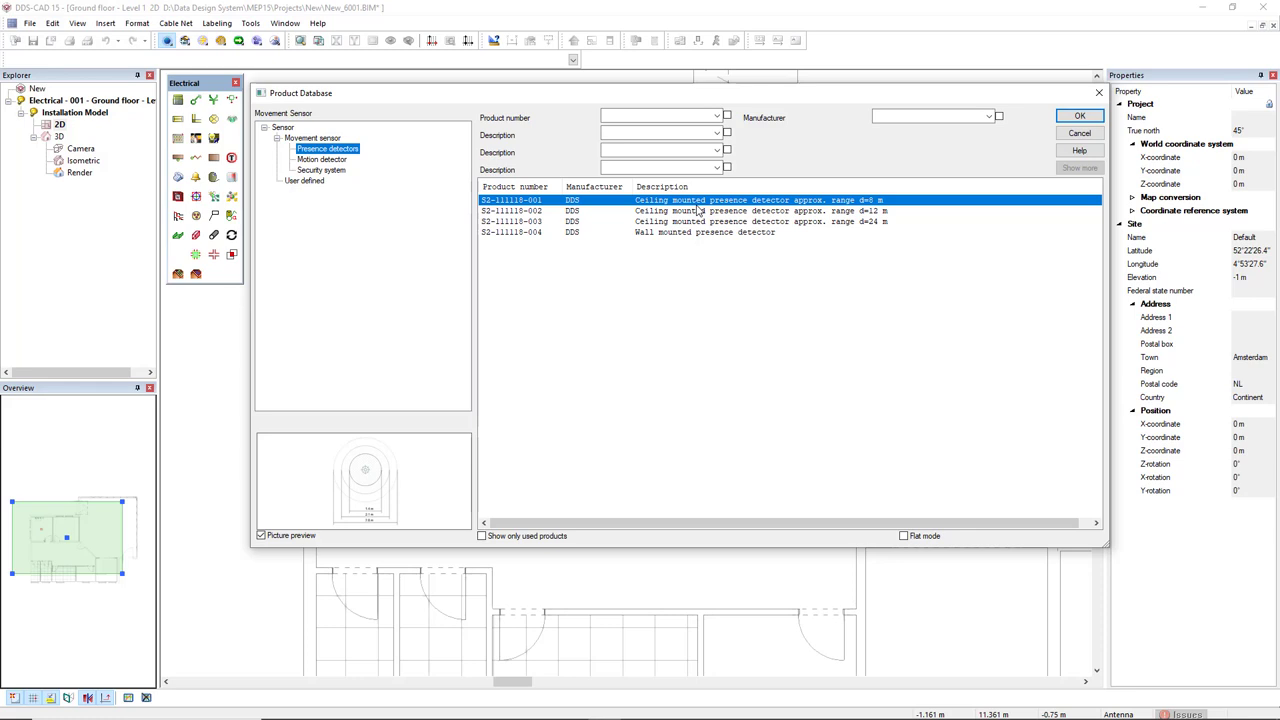
{"action": "left_click", "coordinate": [1080, 117]}
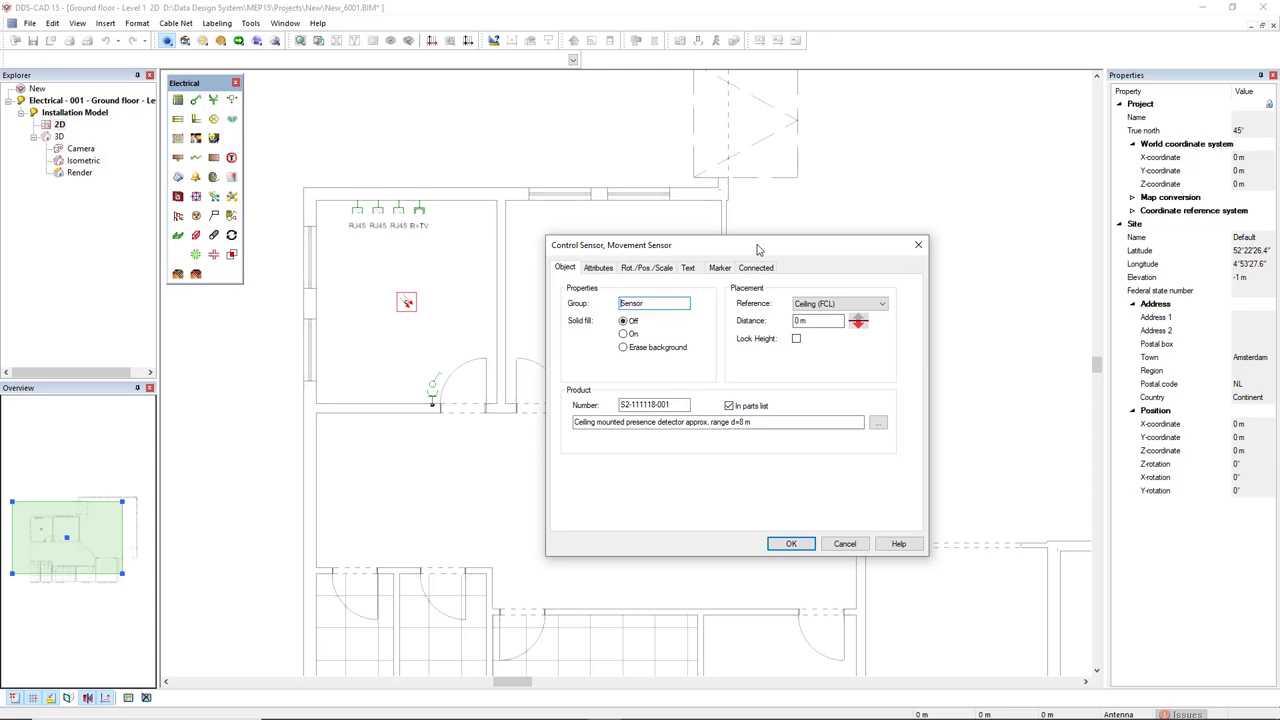
{"action": "left_click_drag", "start_coordinate": [765, 250], "coordinate": [663, 104]}
- Place the presence detector in the hallway by its two opposite room corners
{"action": "left_click", "coordinate": [688, 398]}
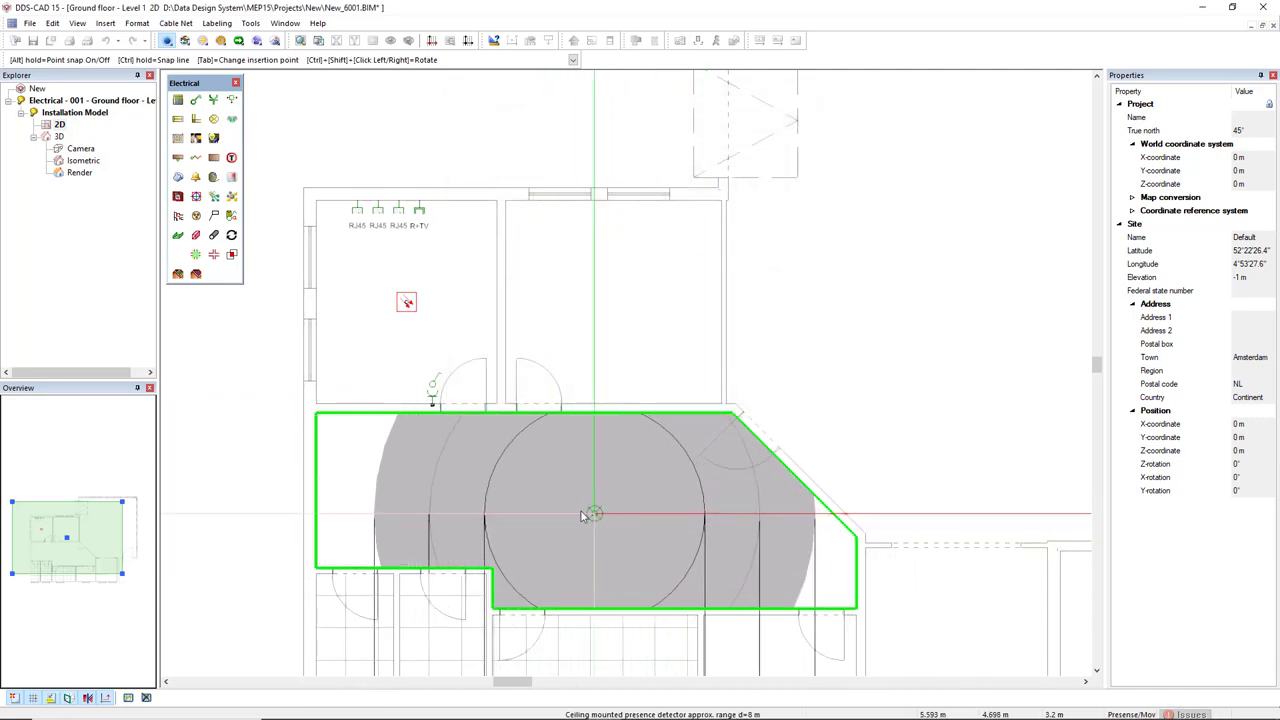
{"action": "left_click", "coordinate": [316, 413]}
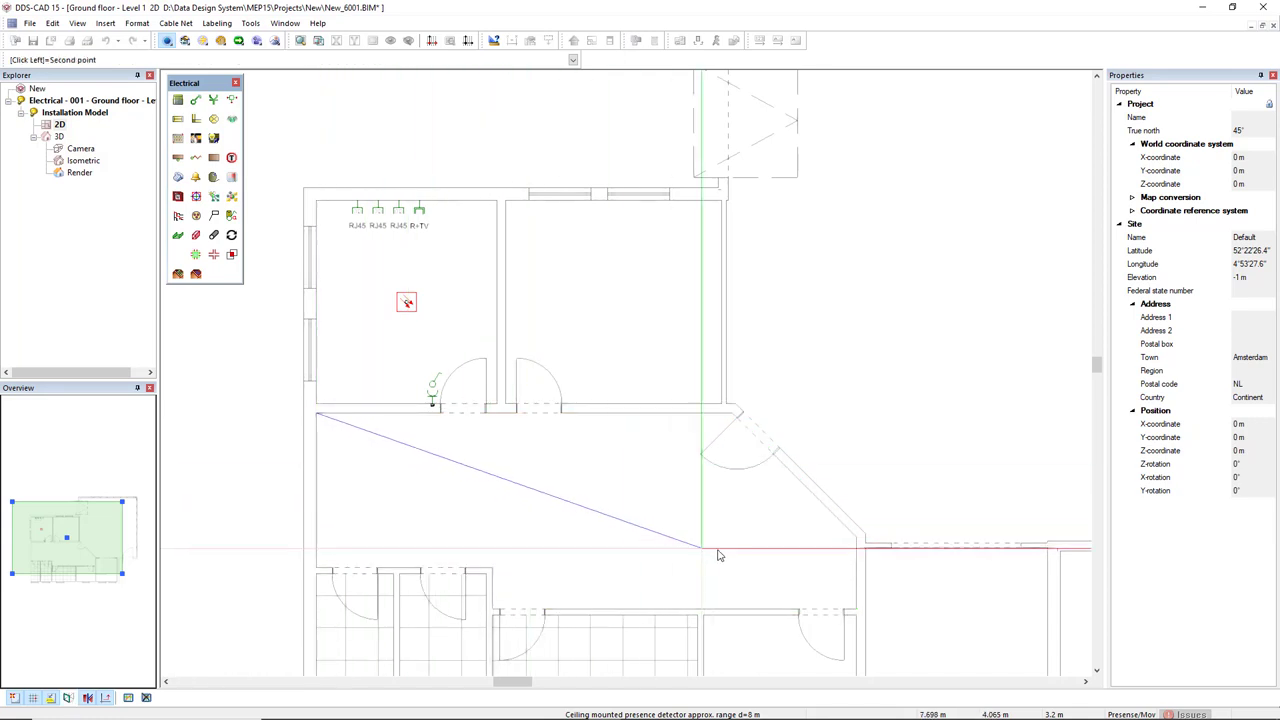
{"action": "left_click", "coordinate": [857, 609]}
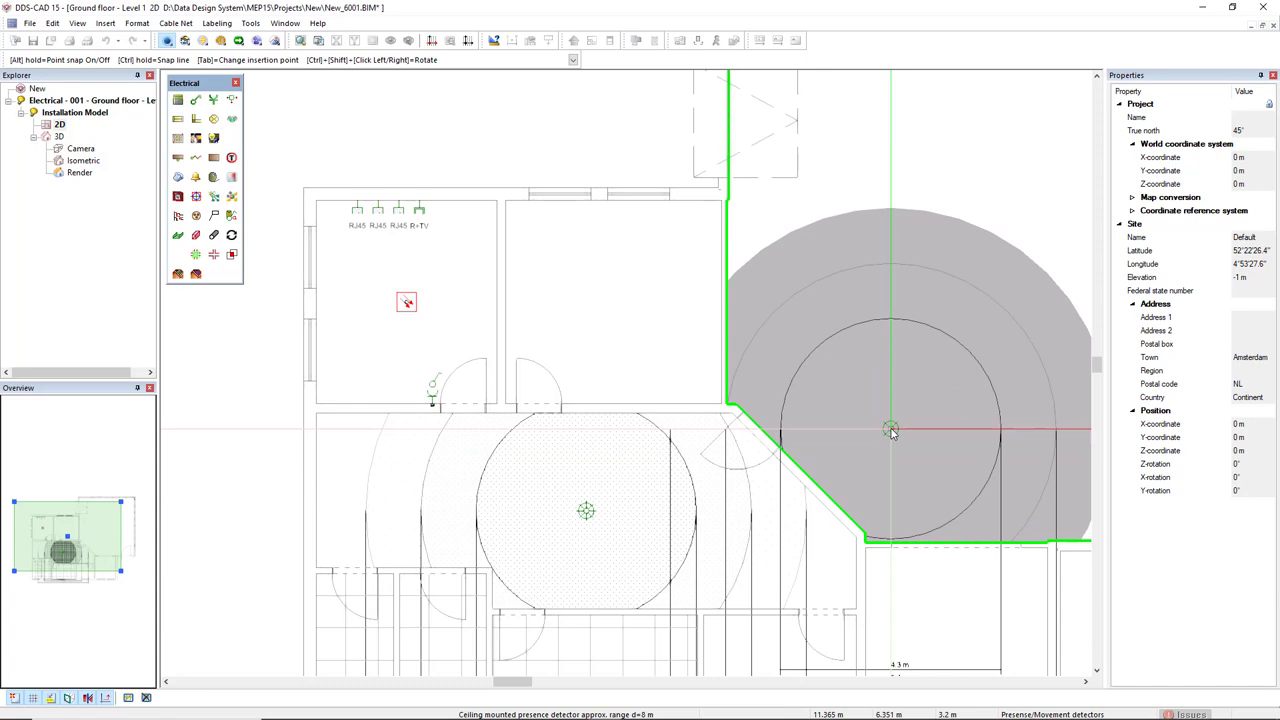
{"action": "key", "text": "Escape"}
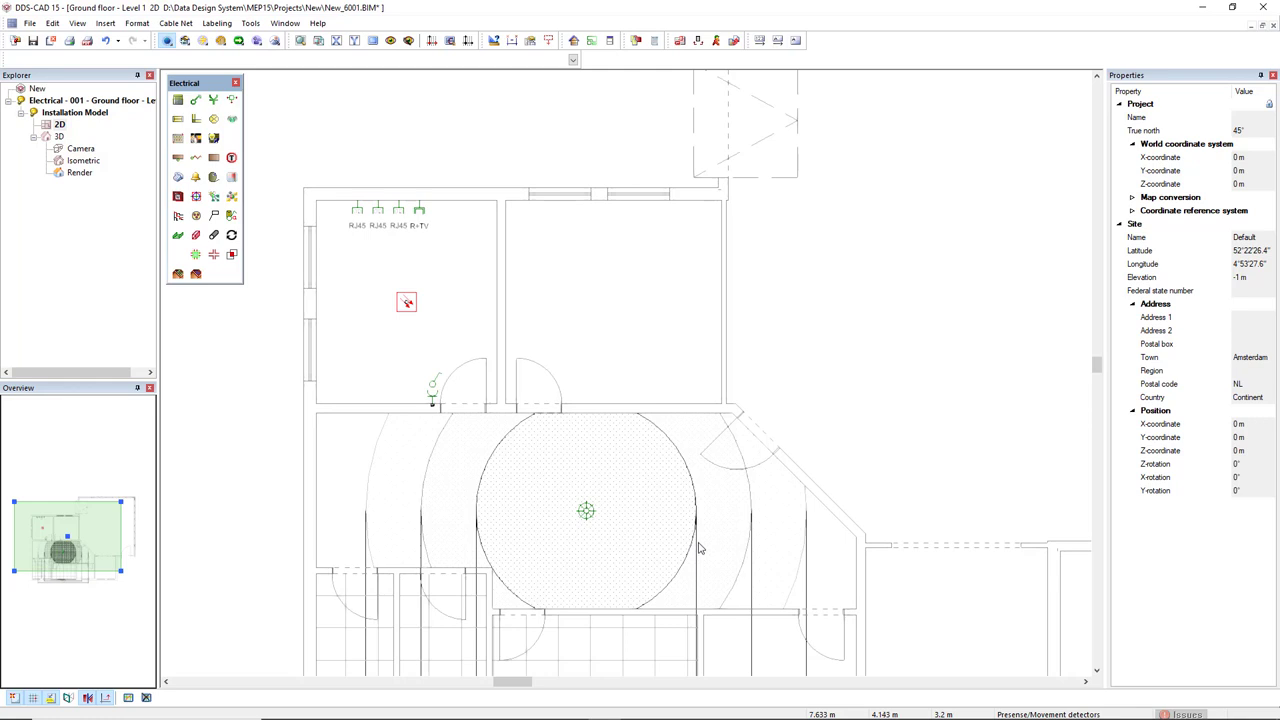
{"action": "scroll", "coordinate": [715, 553], "scroll_direction": "down", "scroll_amount": 3}
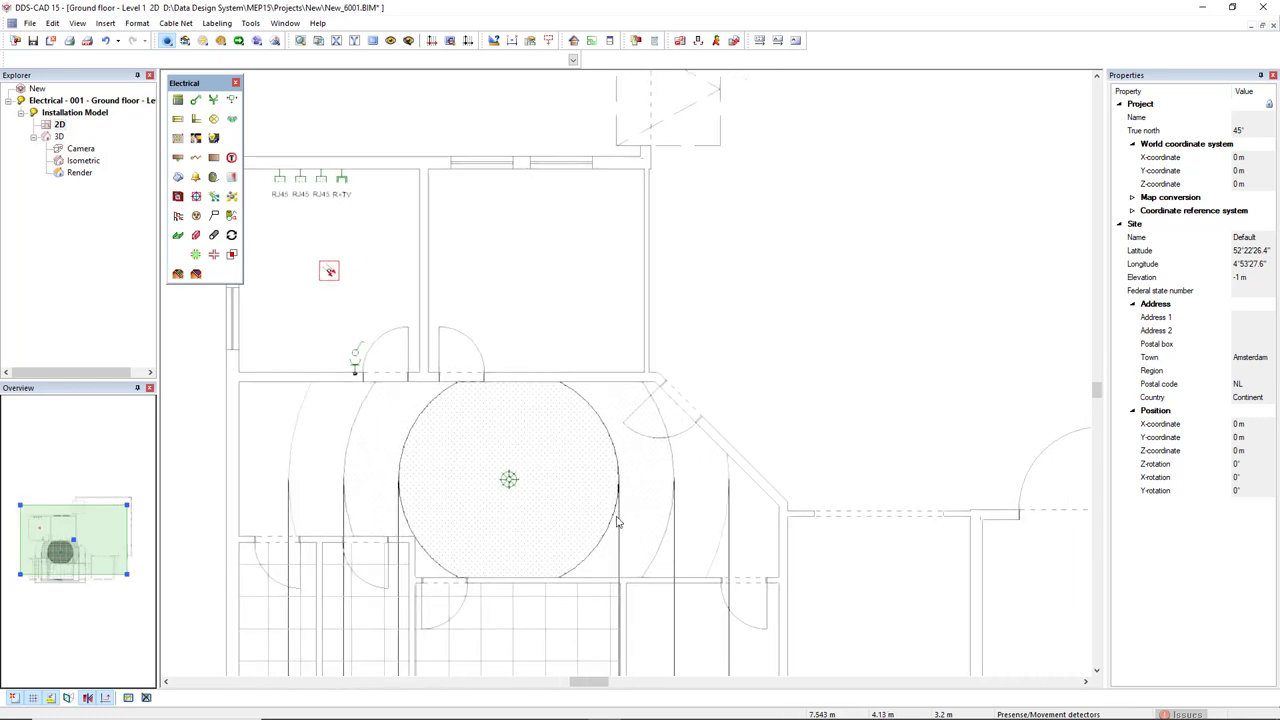
{"action": "right_click", "coordinate": [711, 328]}
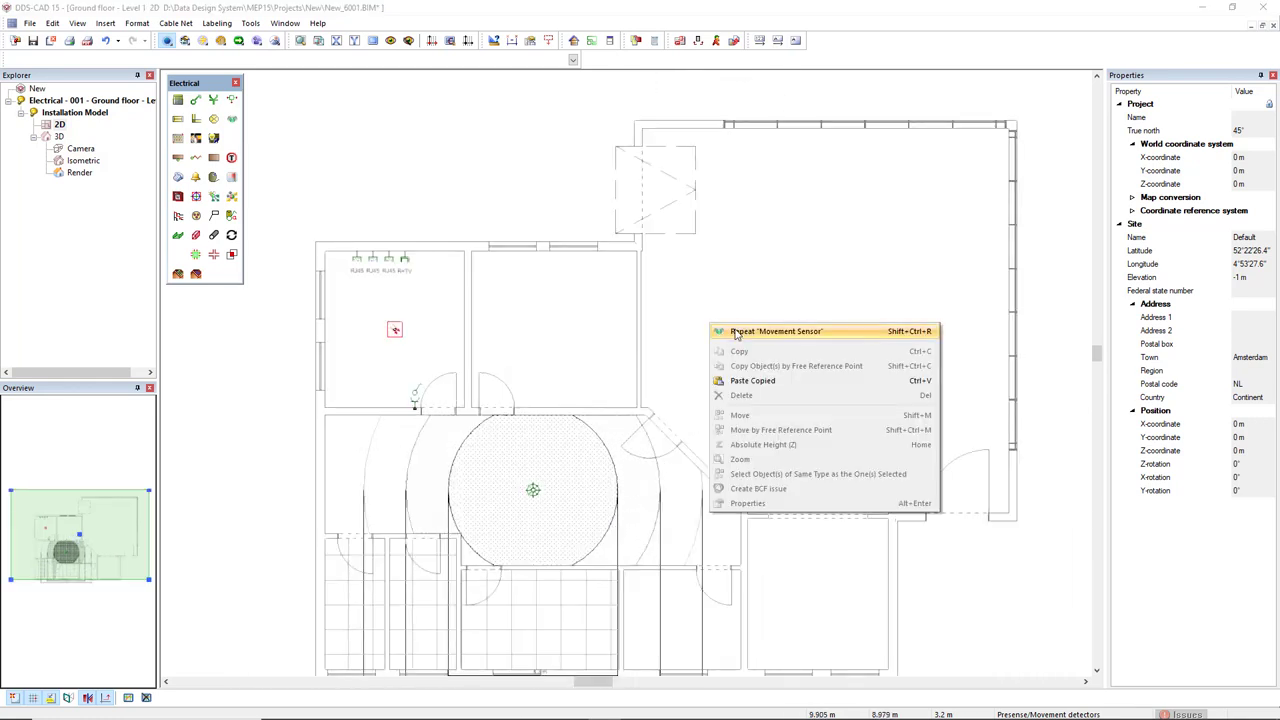
{"action": "left_click", "coordinate": [736, 333]}
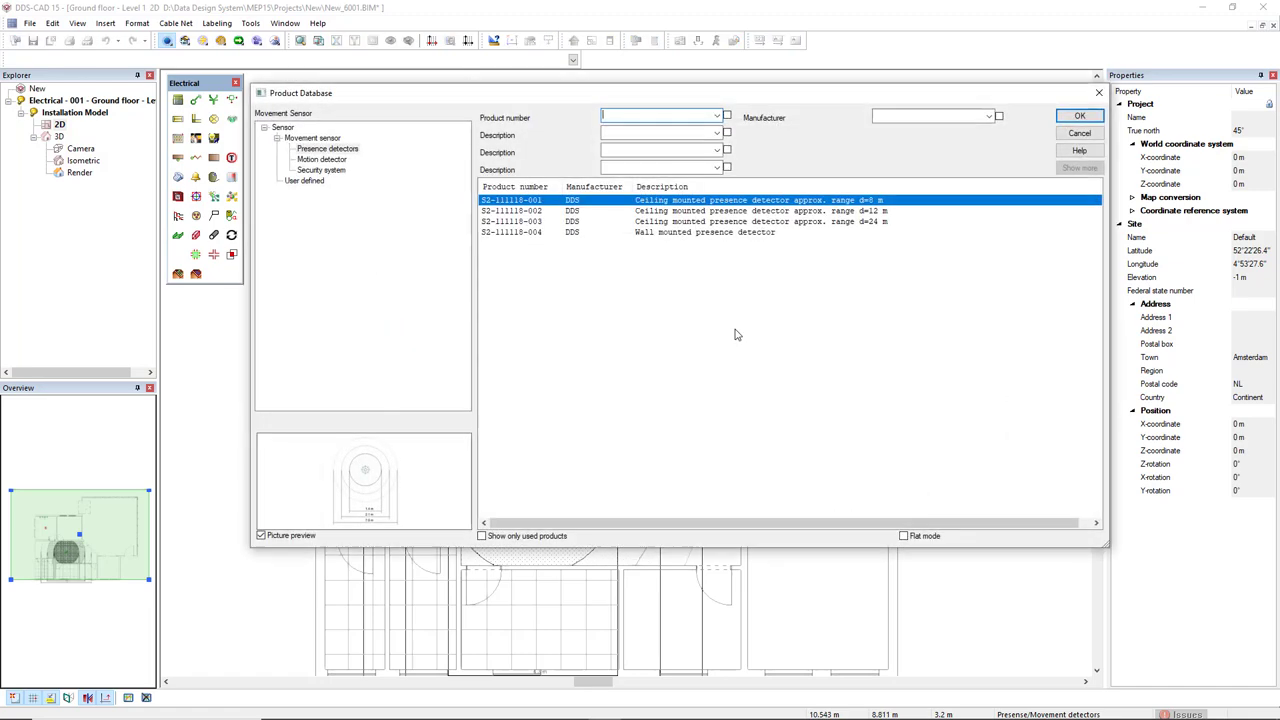
{"action": "left_click", "coordinate": [337, 171]}
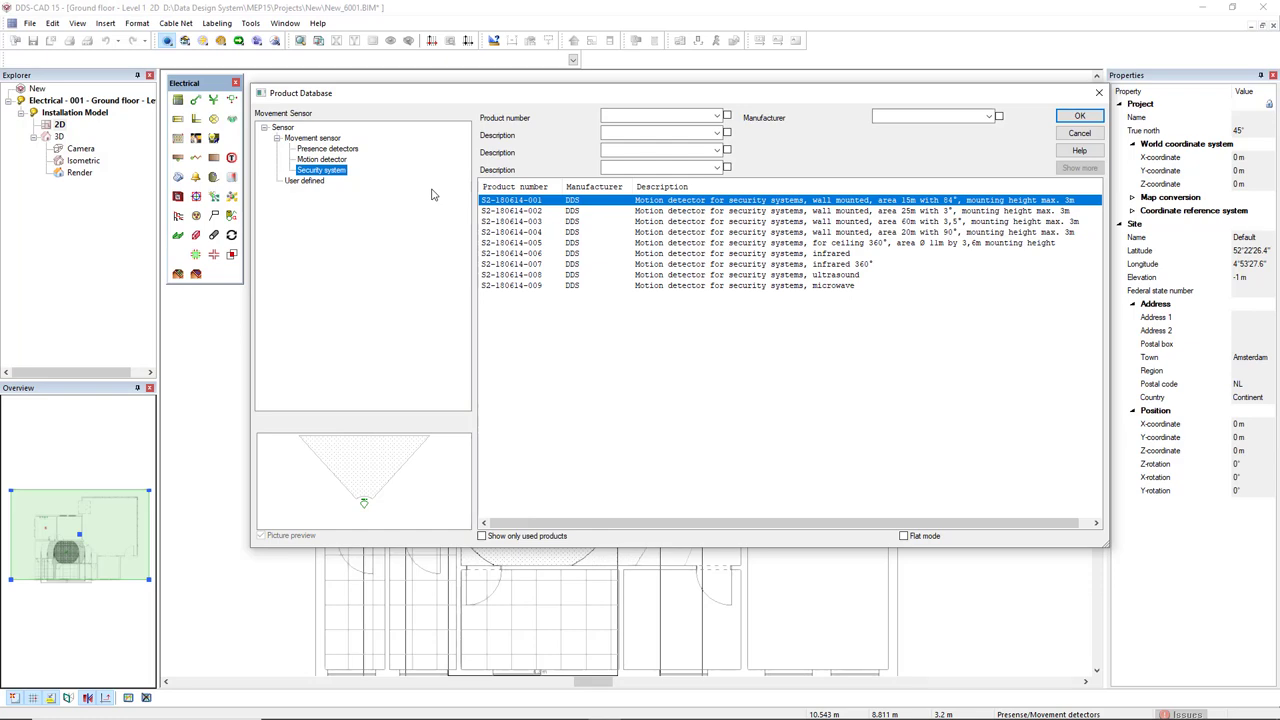
{"action": "left_click", "coordinate": [1075, 117]}
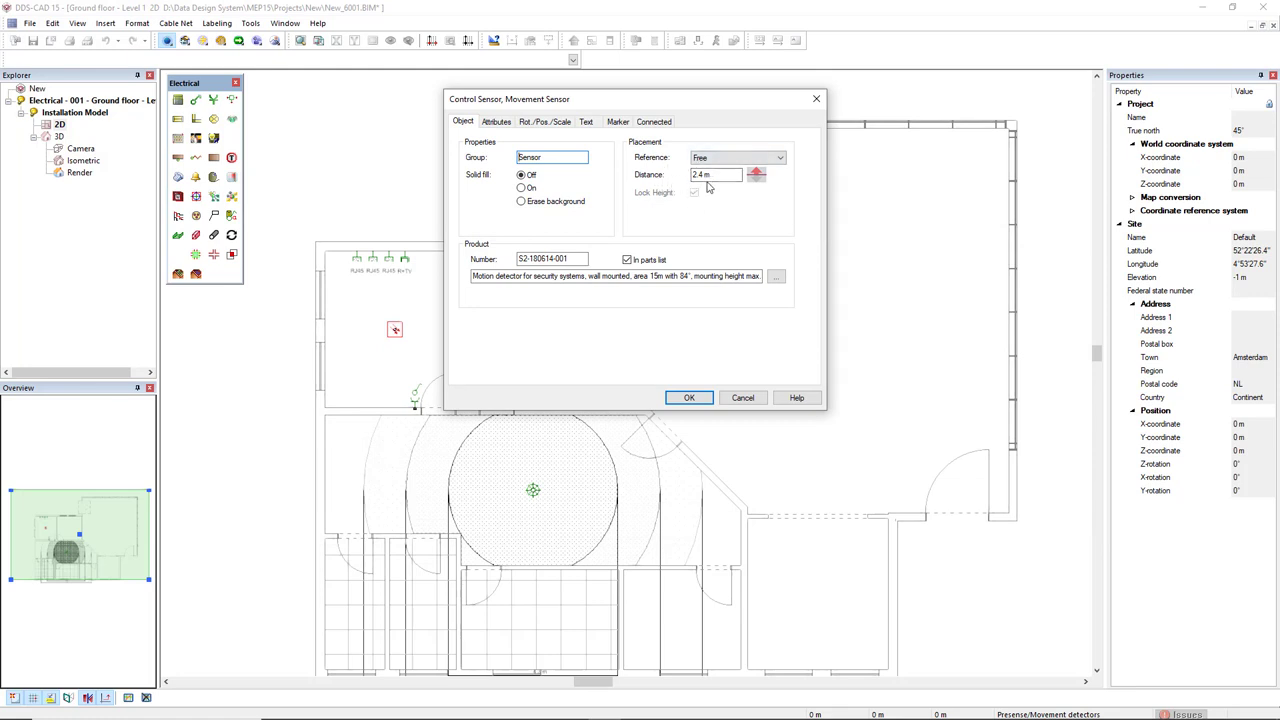
- Accept the detector properties and enable Use Automatic Rotation for wall alignment
{"action": "left_click", "coordinate": [704, 398]}
{"action": "scroll", "coordinate": [755, 445], "scroll_direction": "up", "scroll_amount": 3}
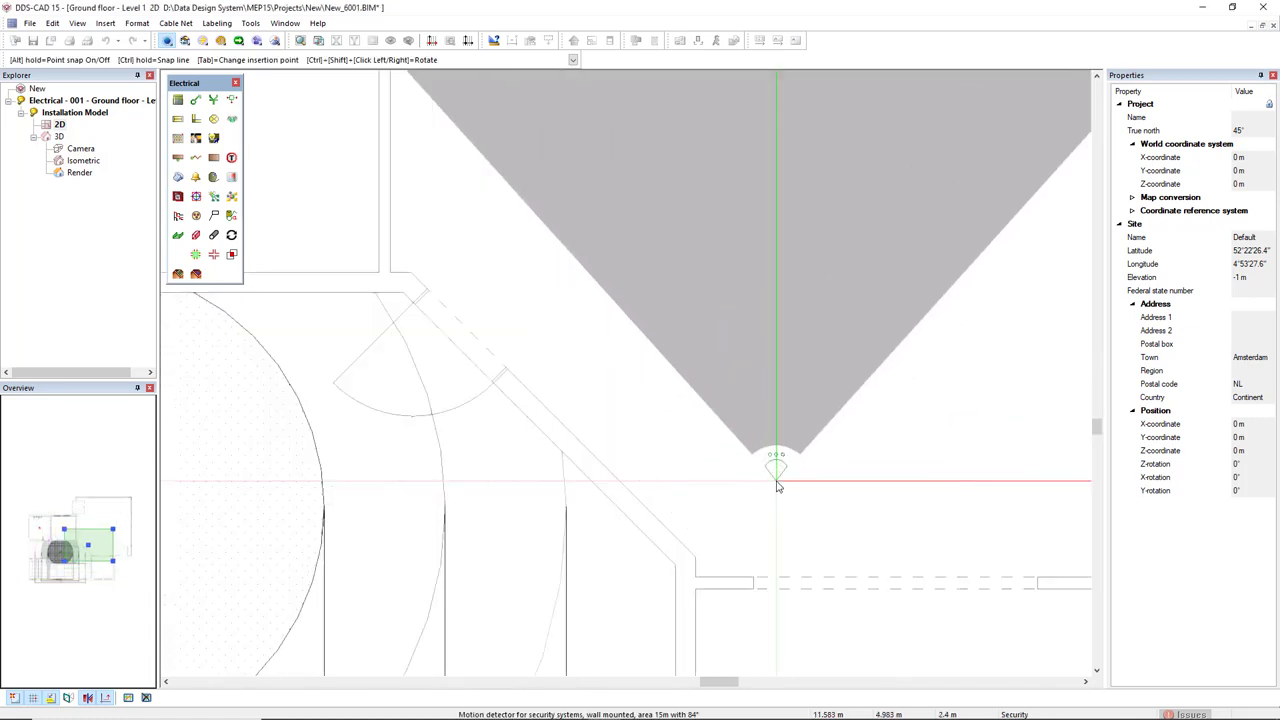
{"action": "scroll", "coordinate": [788, 371], "scroll_direction": "down", "scroll_amount": 1}
{"action": "scroll", "coordinate": [700, 670], "scroll_direction": "up", "scroll_amount": 1}
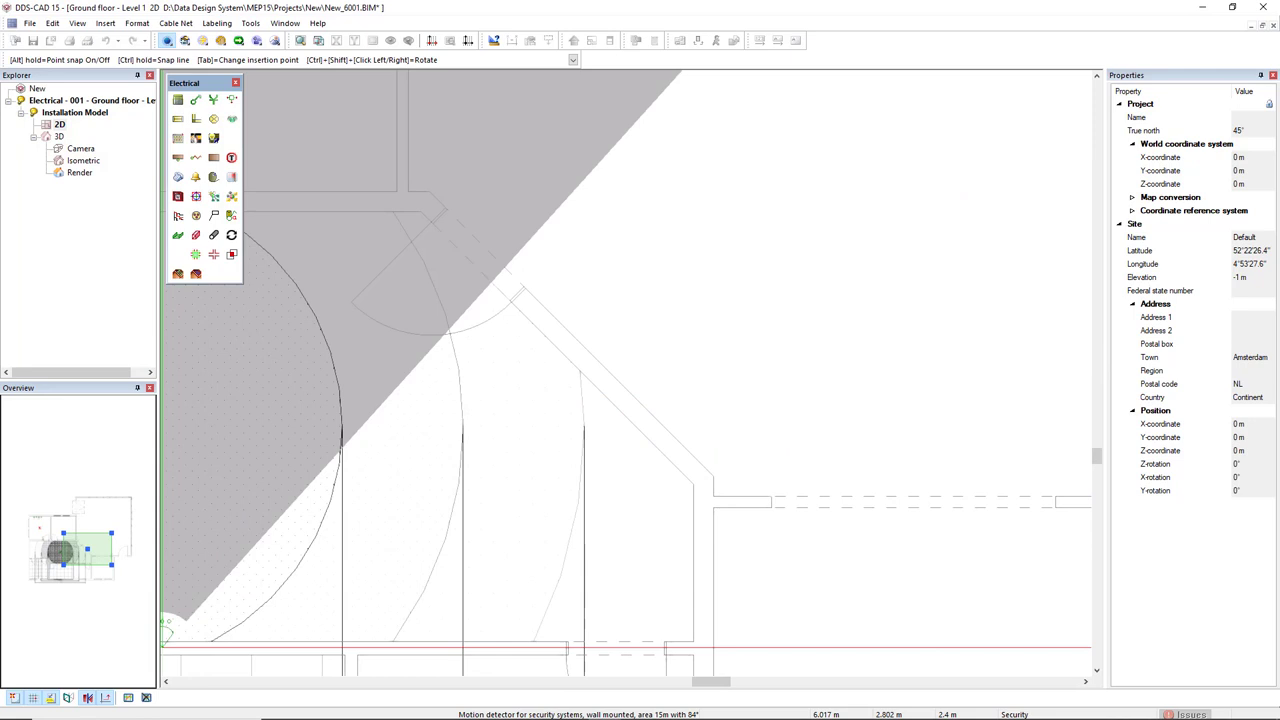
{"action": "left_click", "coordinate": [105, 700]}
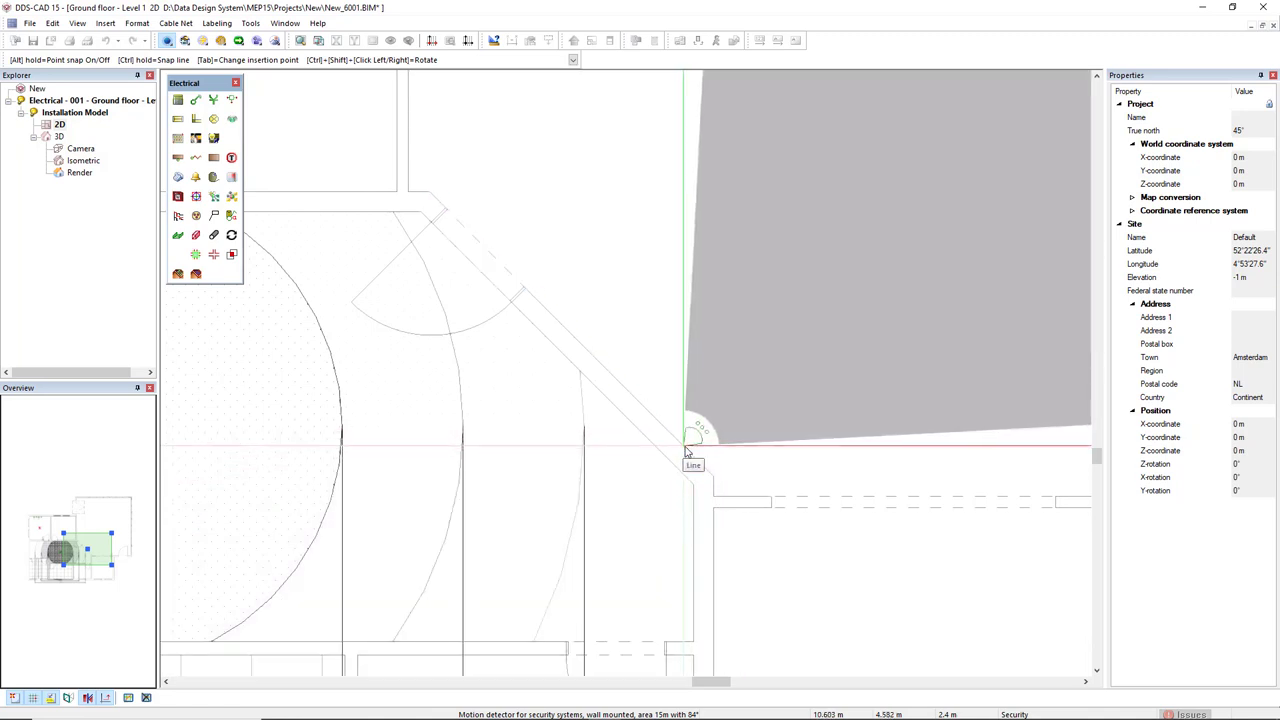
- Rotate the detector's coverage and place it in the glazed room's top-right corner
{"action": "scroll", "coordinate": [703, 418], "scroll_direction": "down", "scroll_amount": 3}
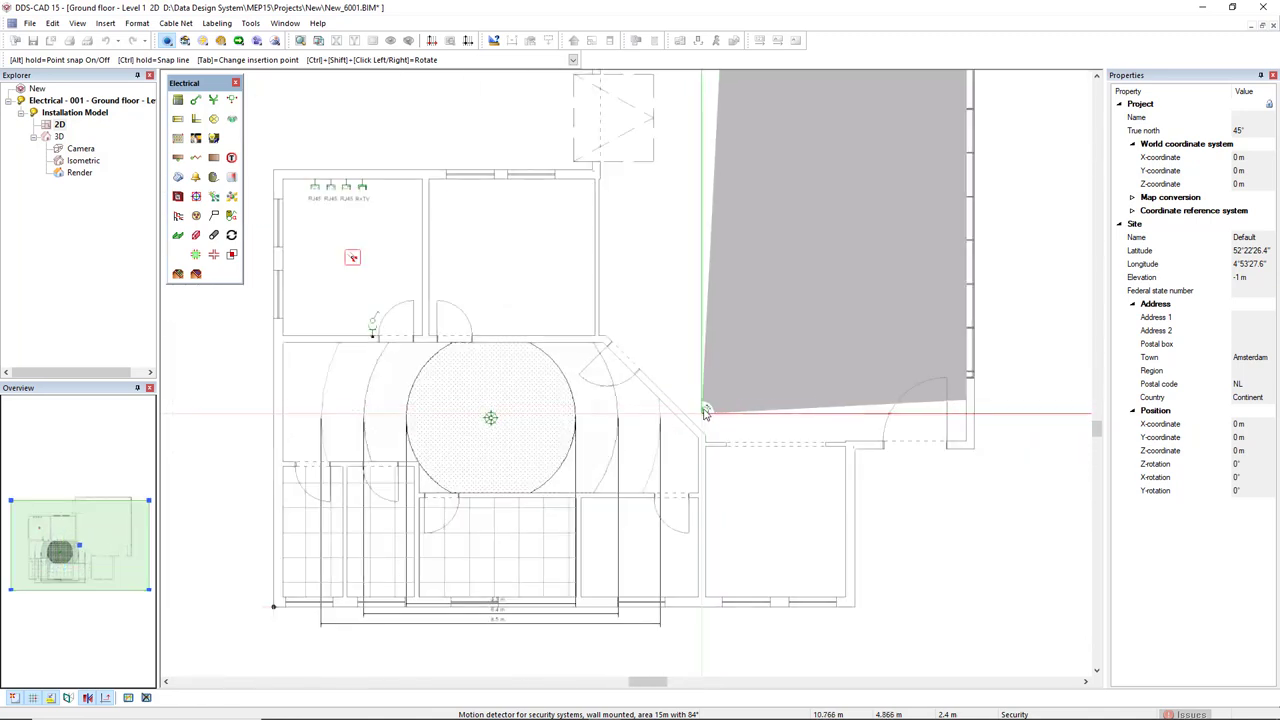
{"action": "scroll", "coordinate": [737, 300], "scroll_direction": "up", "scroll_amount": 2}
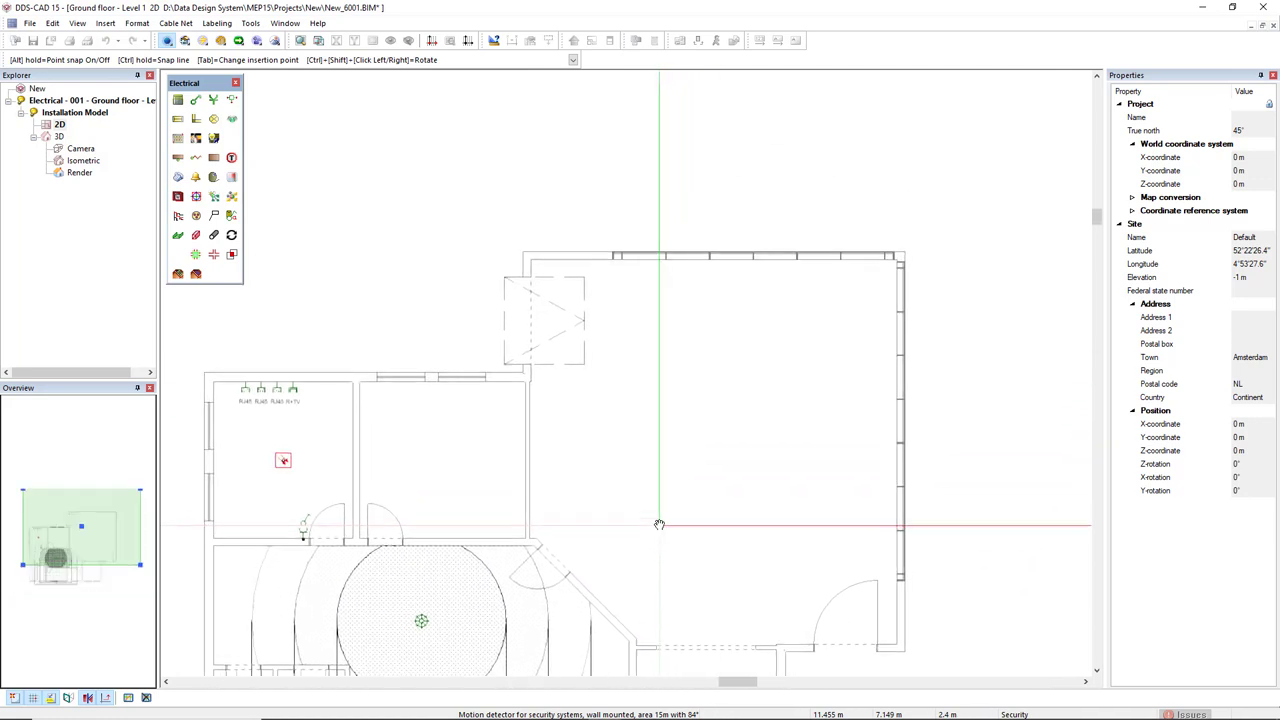
{"action": "scroll", "coordinate": [818, 358], "scroll_direction": "up", "scroll_amount": 2}
{"action": "left_click", "coordinate": [791, 374], "text": "ctrl+shift"}
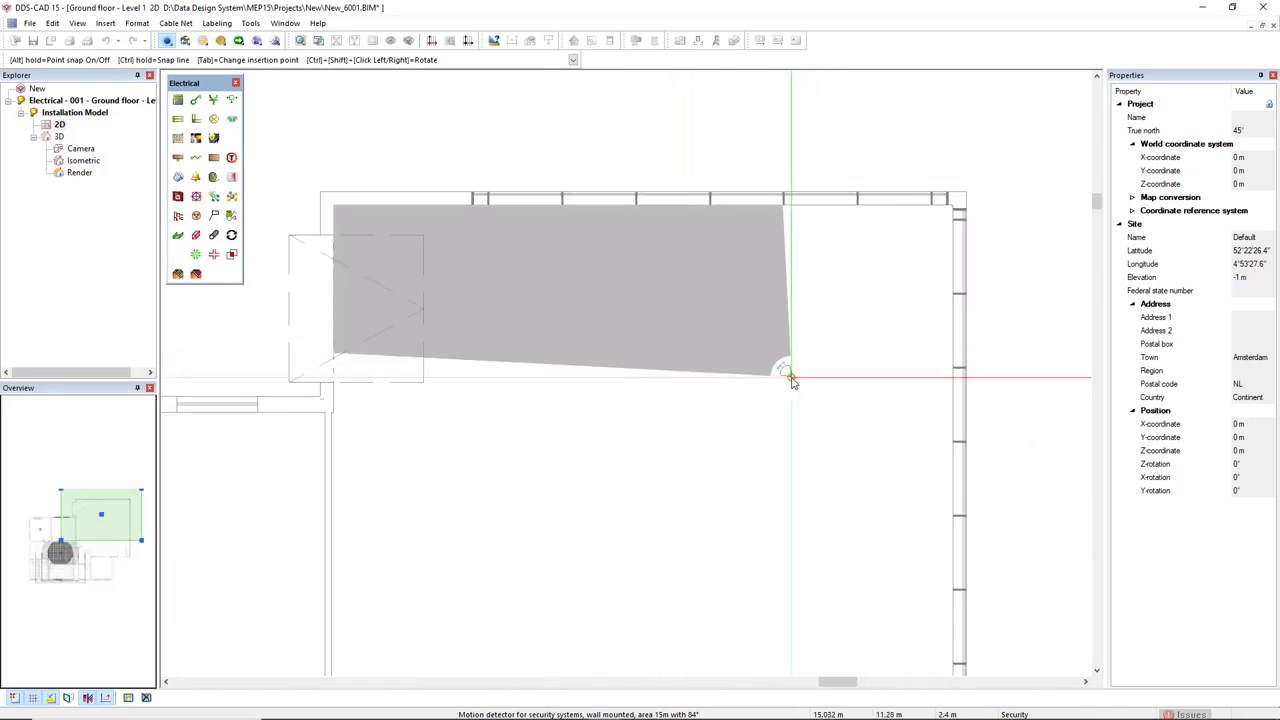
{"action": "left_click", "coordinate": [791, 380], "text": "ctrl+shift"}
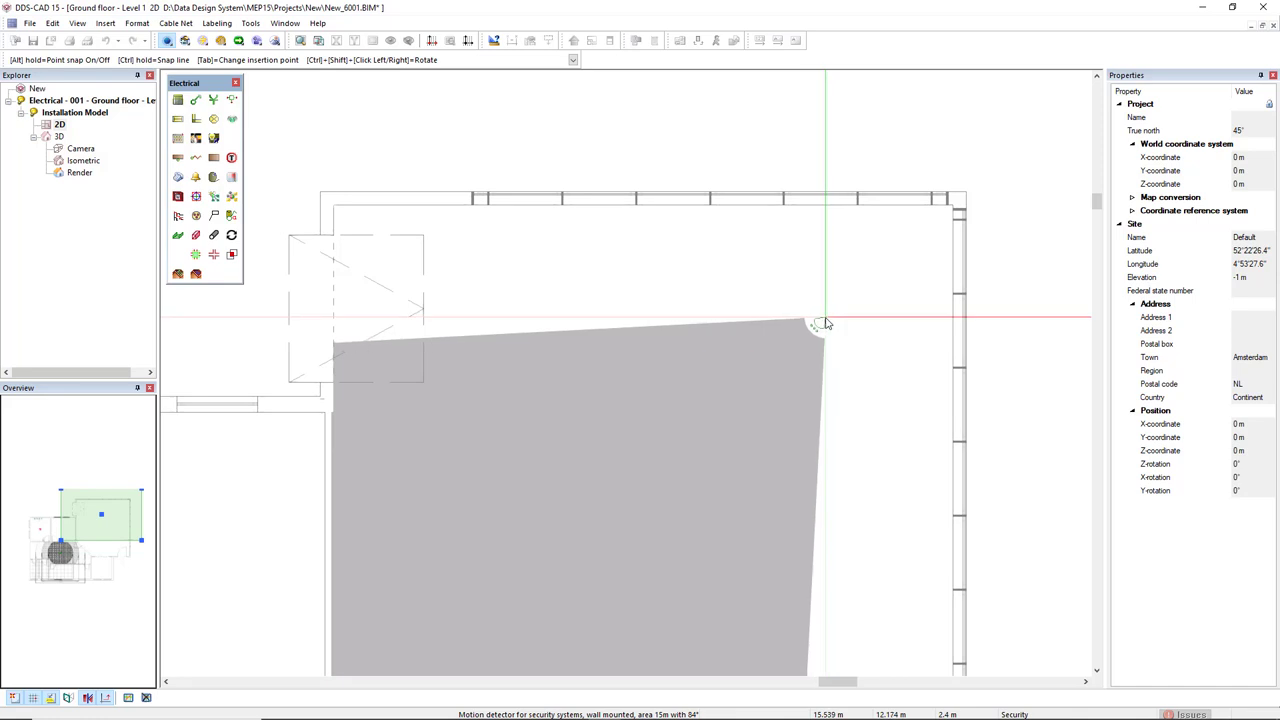
{"action": "scroll", "coordinate": [820, 323], "scroll_direction": "up", "scroll_amount": 4}
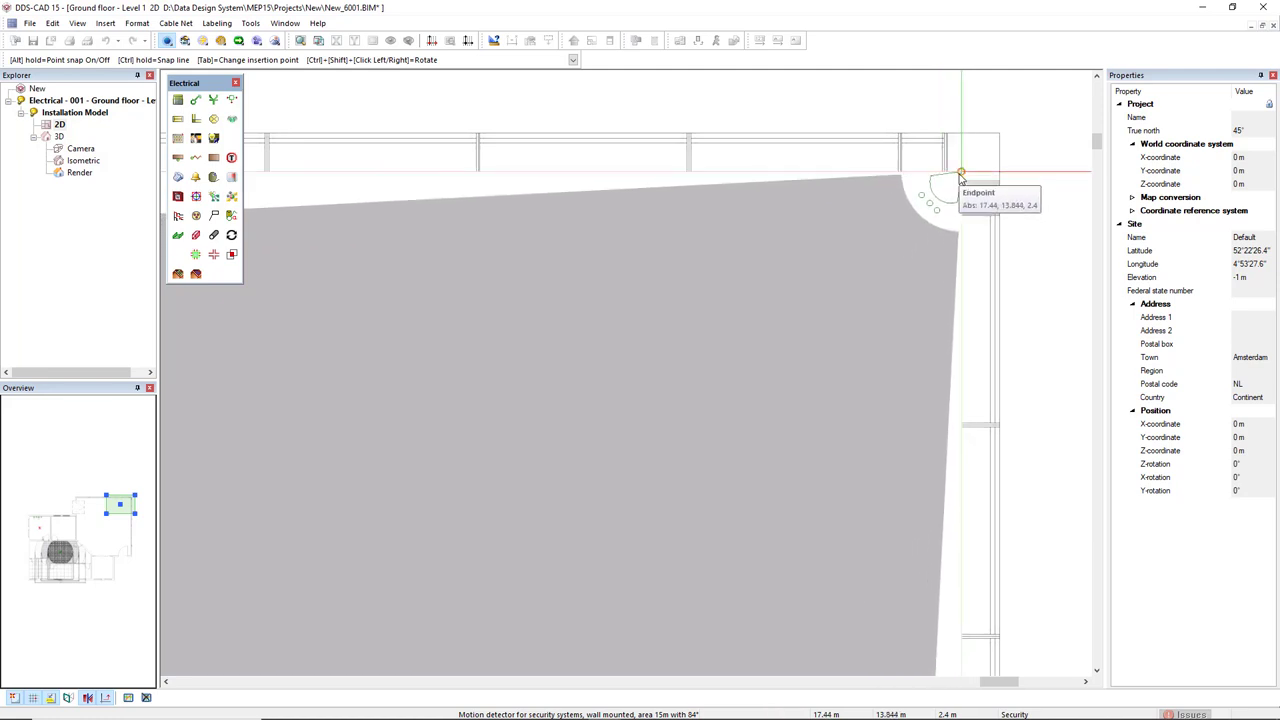
{"action": "left_click", "coordinate": [960, 175]}
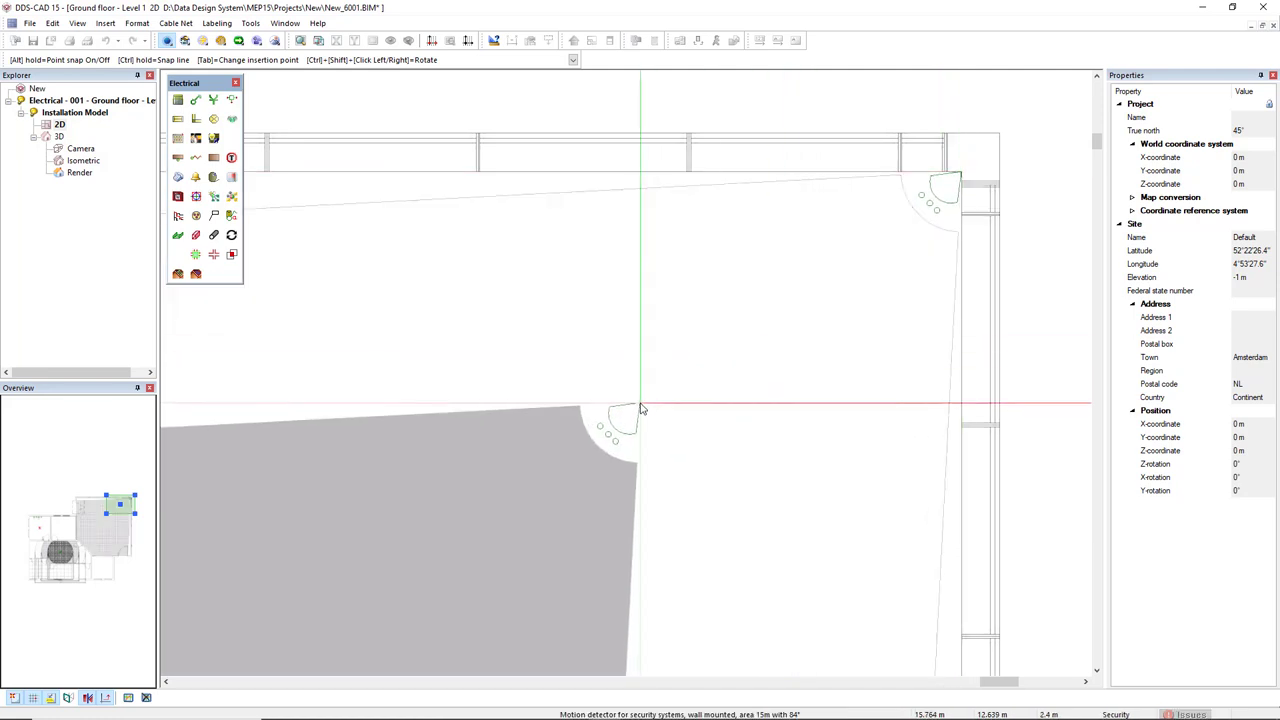
{"action": "scroll", "coordinate": [641, 408], "scroll_direction": "down", "scroll_amount": 5}
{"action": "key", "text": "Escape"}
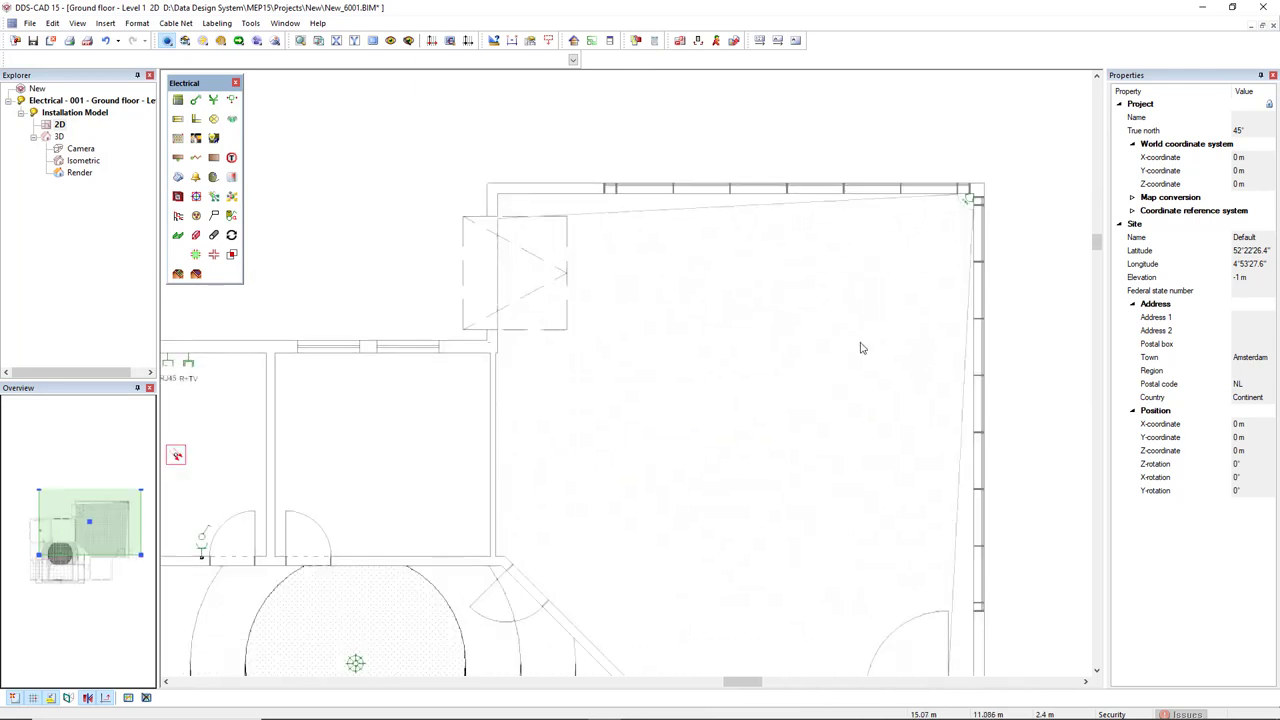
- Pan the plan to the central rooms and switch to the 3D rendered view
{"action": "scroll", "coordinate": [855, 300], "scroll_direction": "down", "scroll_amount": 2}
{"action": "scroll", "coordinate": [720, 450], "scroll_direction": "up", "scroll_amount": 2}
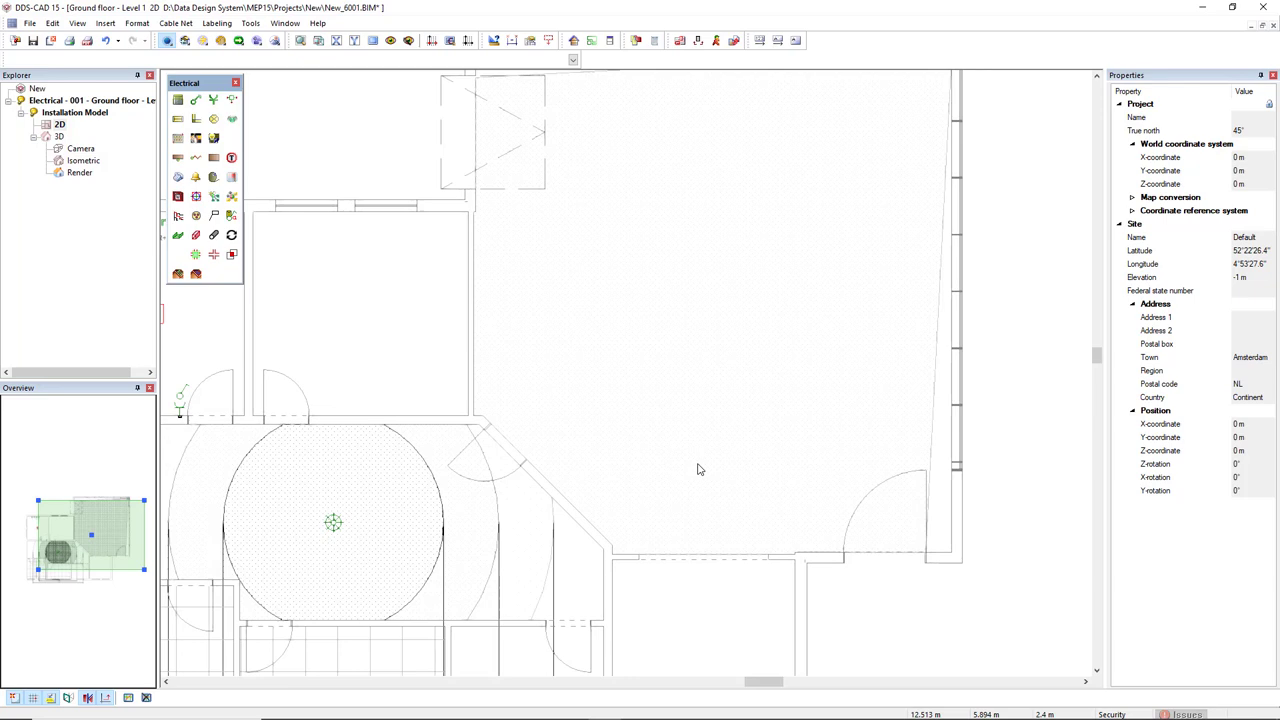
{"action": "middle_click_drag", "start_coordinate": [703, 420], "coordinate": [823, 343]}
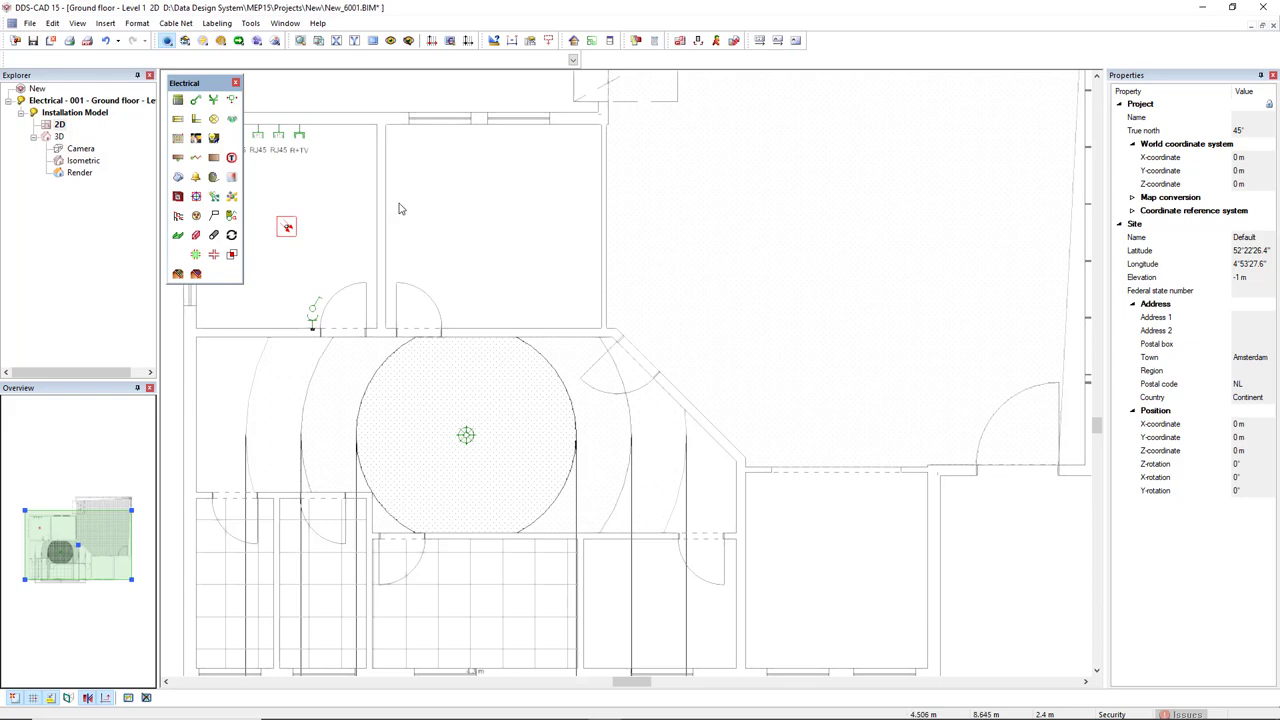
{"action": "left_click", "coordinate": [275, 40]}
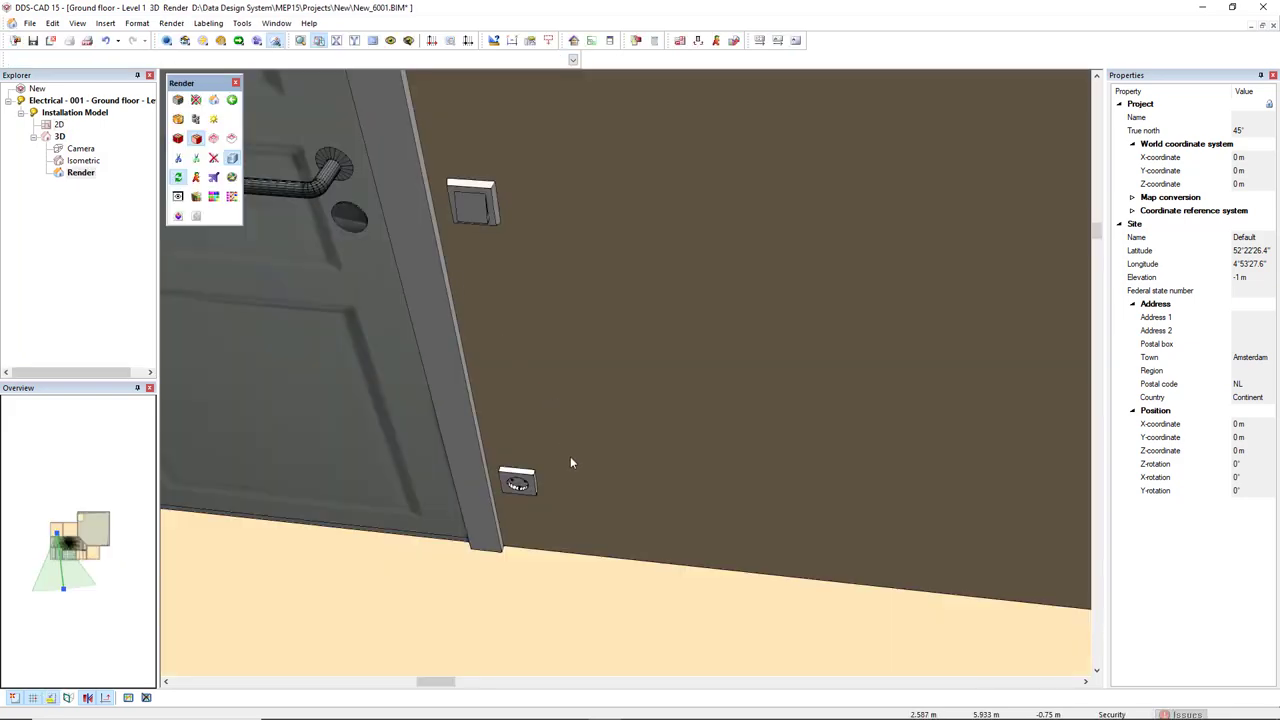
- Zoom out and orbit the 3D render to see the hallway detector's coverage cone
{"action": "scroll", "coordinate": [570, 462], "scroll_direction": "down", "scroll_amount": 5}
{"action": "middle_click_drag", "start_coordinate": [418, 371], "coordinate": [417, 333]}
{"action": "scroll", "coordinate": [412, 394], "scroll_direction": "up", "scroll_amount": 5}
{"action": "middle_click_drag", "start_coordinate": [640, 417], "coordinate": [536, 397]}
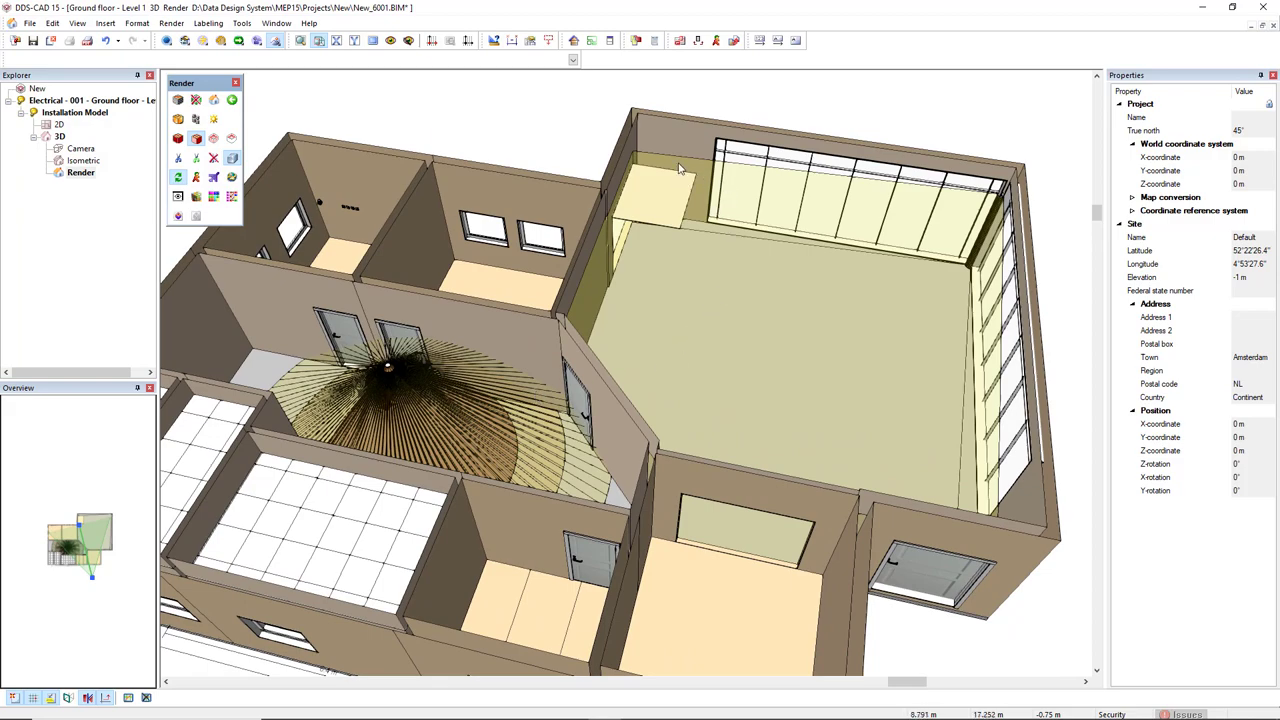
{"action": "mouse_move", "coordinate": [722, 233]}
{"action": "middle_mouse_down"}
{"action": "mouse_move", "coordinate": [849, 280]}
{"action": "mouse_move", "coordinate": [724, 280]}
{"action": "mouse_move", "coordinate": [823, 280]}
{"action": "mouse_move", "coordinate": [660, 325]}
{"action": "middle_mouse_up"}
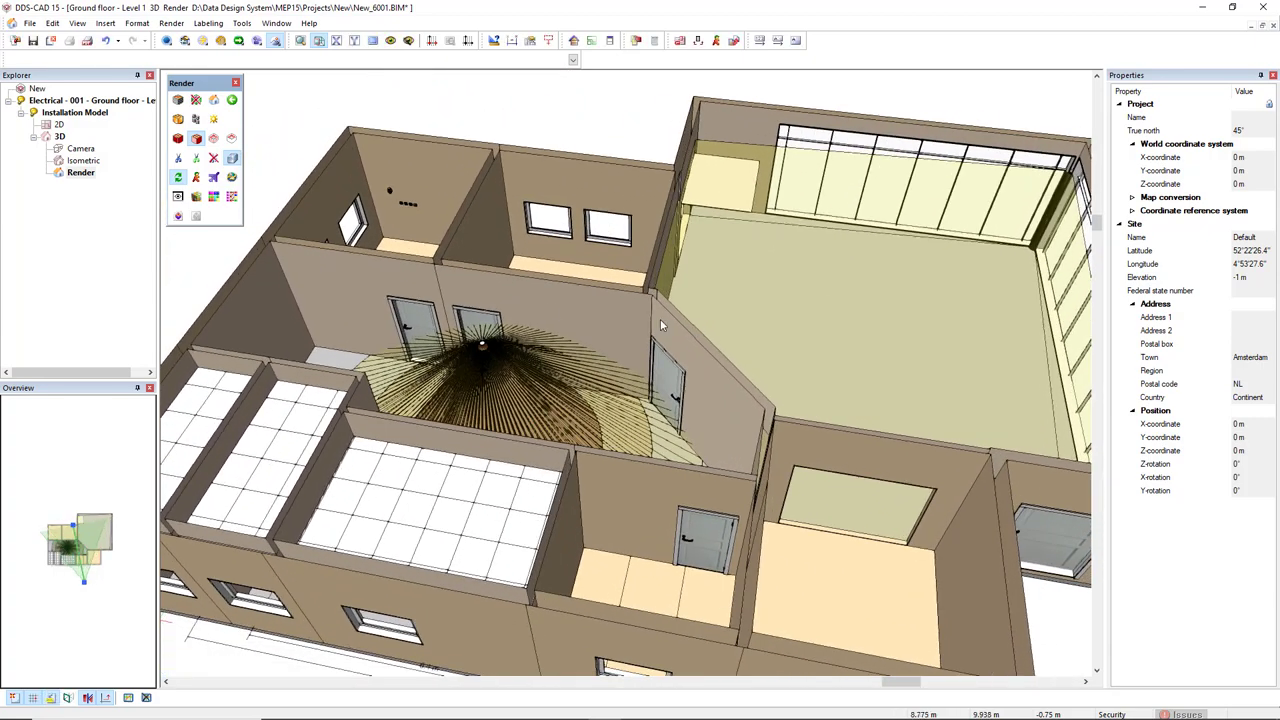
- Go from advanced raytracing through hidden lines to wireframe, showing green coverage zones
{"action": "left_click", "coordinate": [179, 121]}
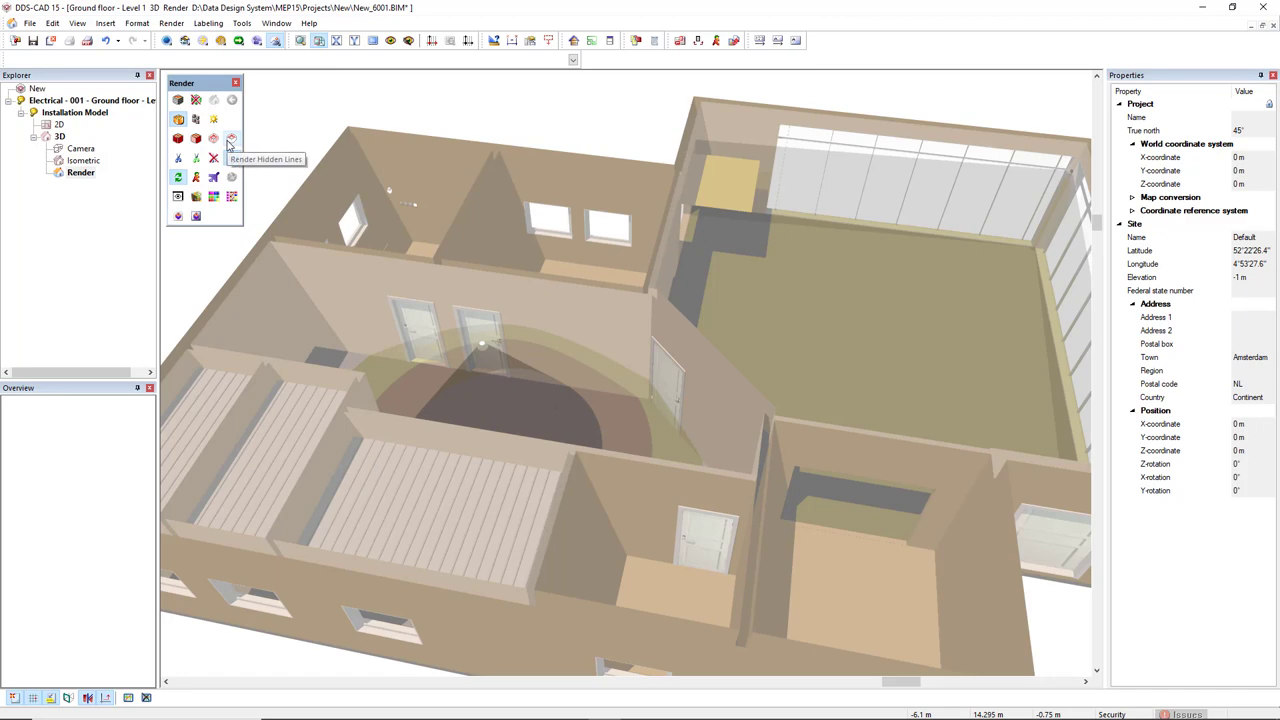
{"action": "left_click", "coordinate": [230, 140]}
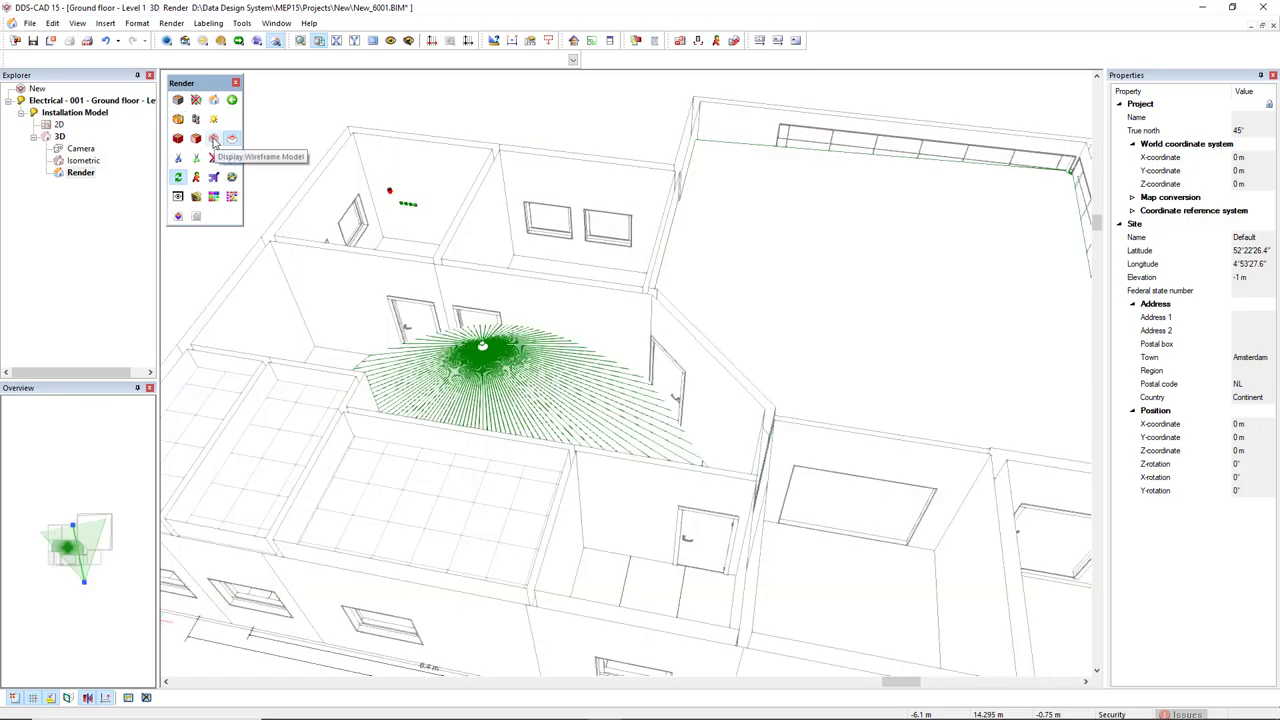
{"action": "left_click", "coordinate": [213, 140]}
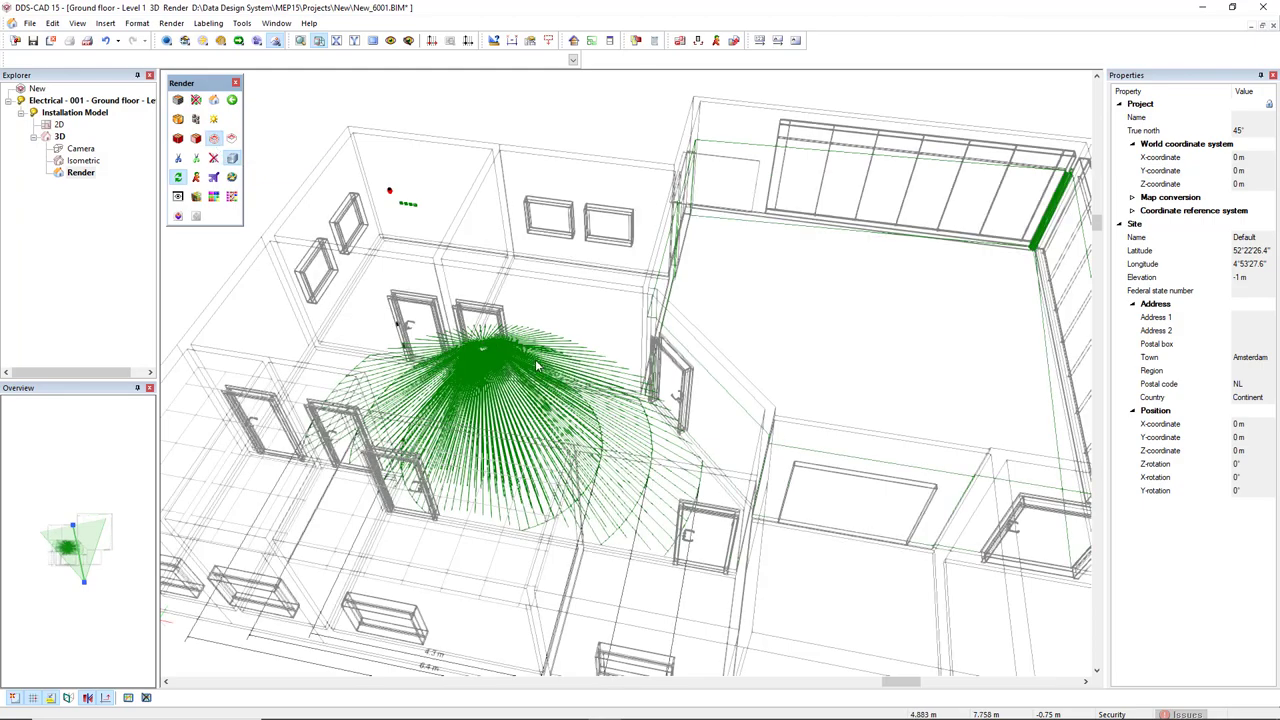
{"action": "middle_click_drag", "start_coordinate": [514, 337], "coordinate": [546, 347]}
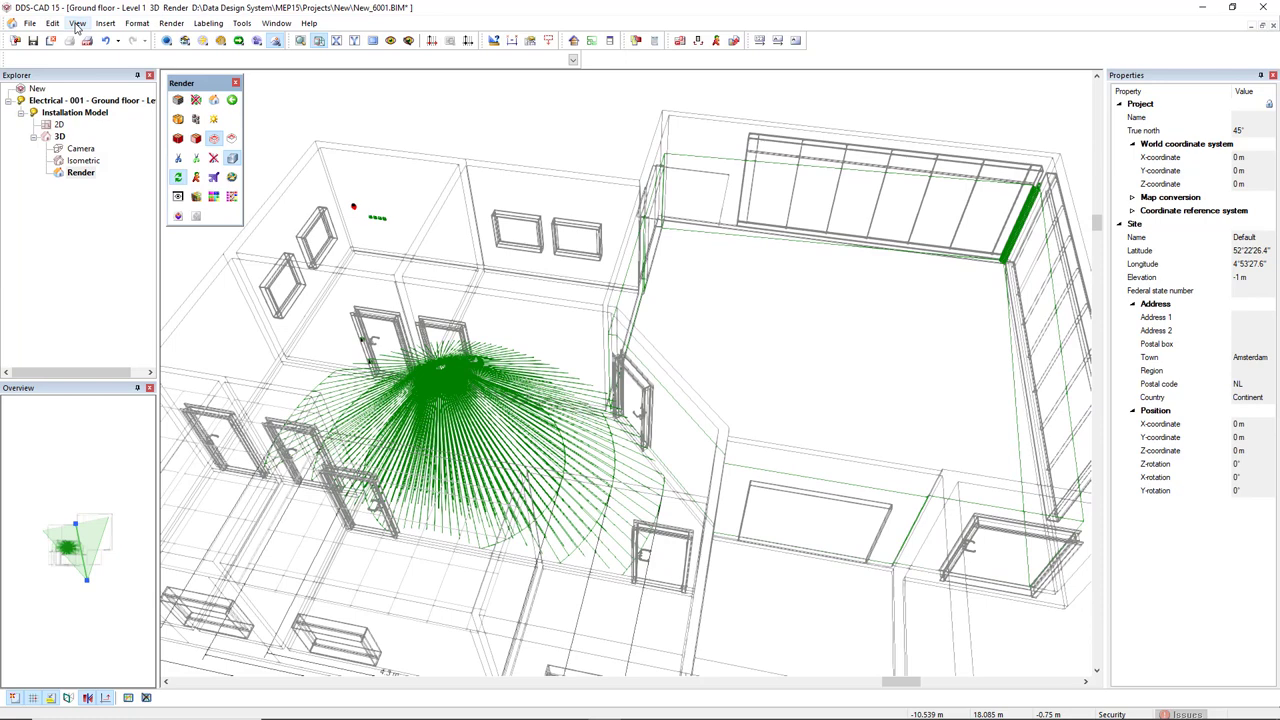
- Toggle View > Advanced Representation so detector ranges appear as hatched floor areas
{"action": "left_click", "coordinate": [77, 24]}
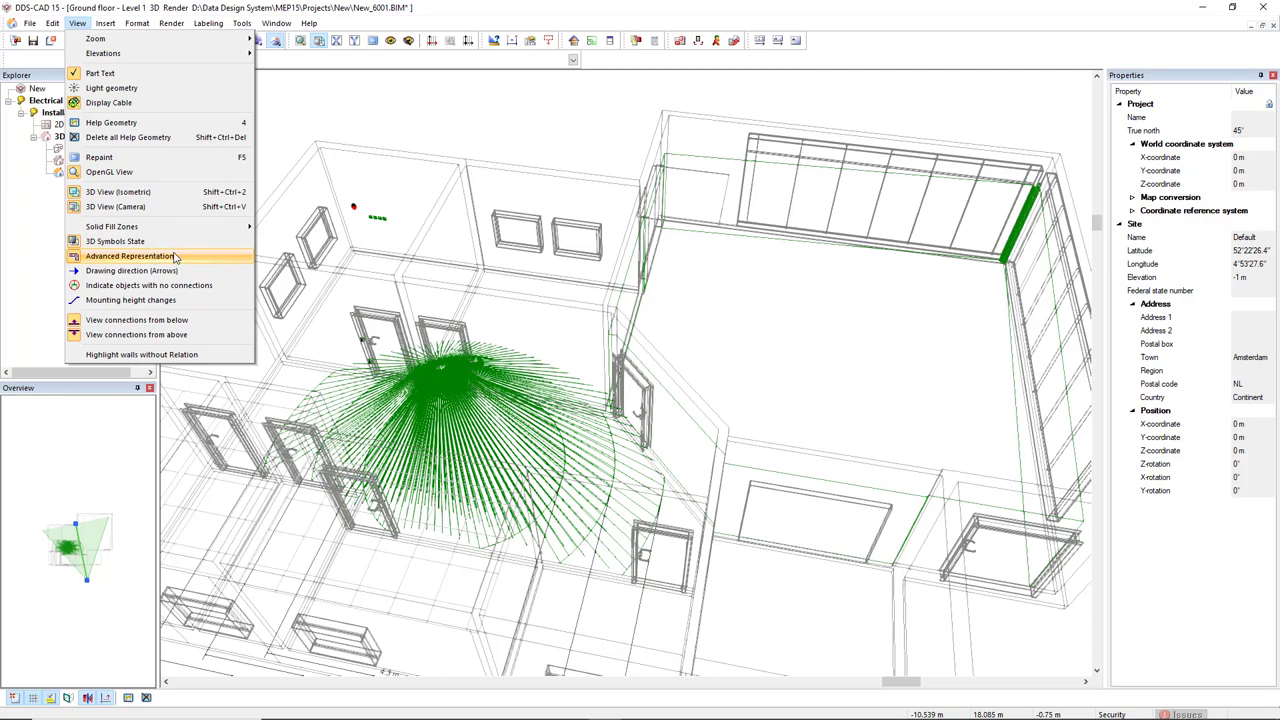
{"action": "left_click", "coordinate": [130, 256]}
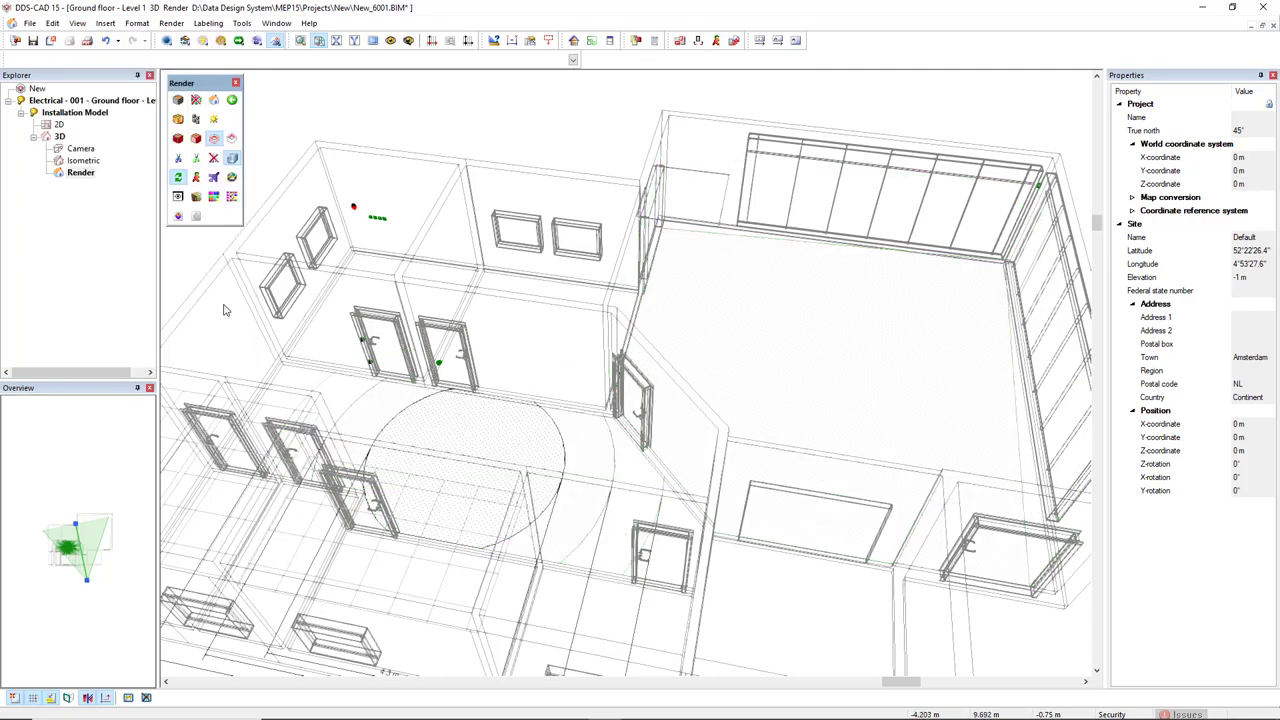
{"action": "left_click_drag", "start_coordinate": [441, 462], "coordinate": [389, 397]}
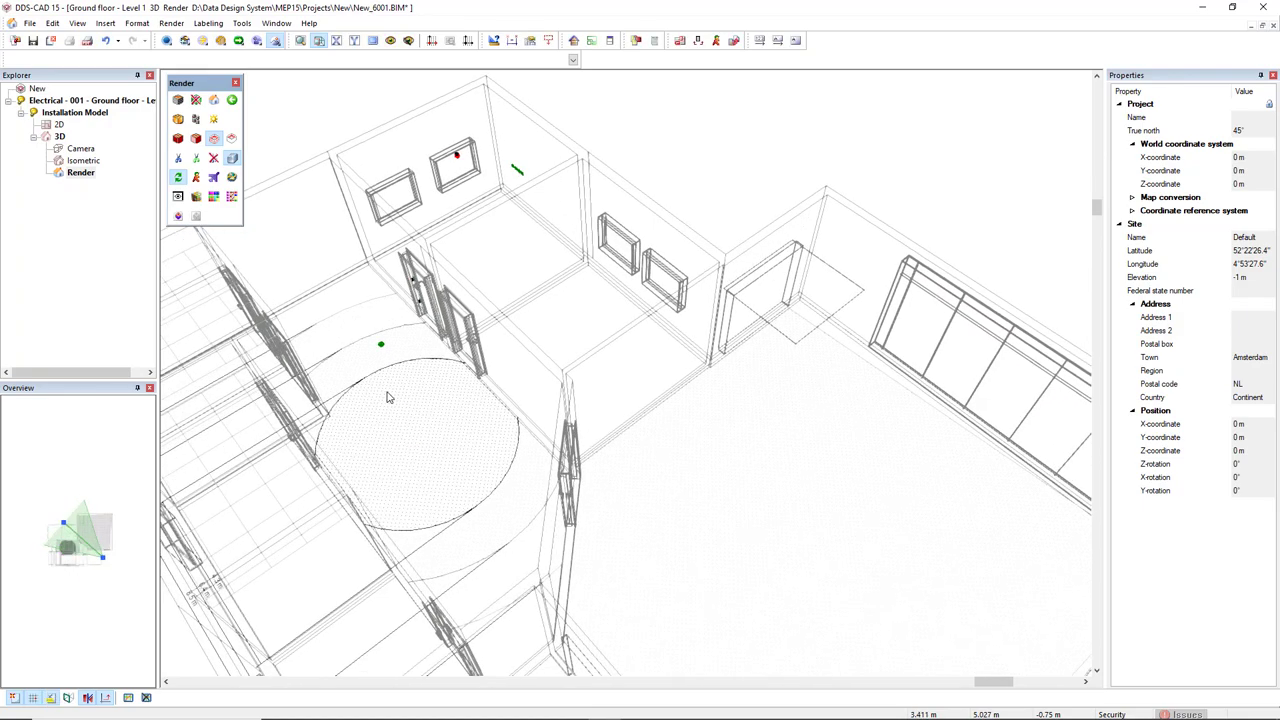
{"action": "middle_click_drag", "start_coordinate": [477, 514], "coordinate": [441, 485]}
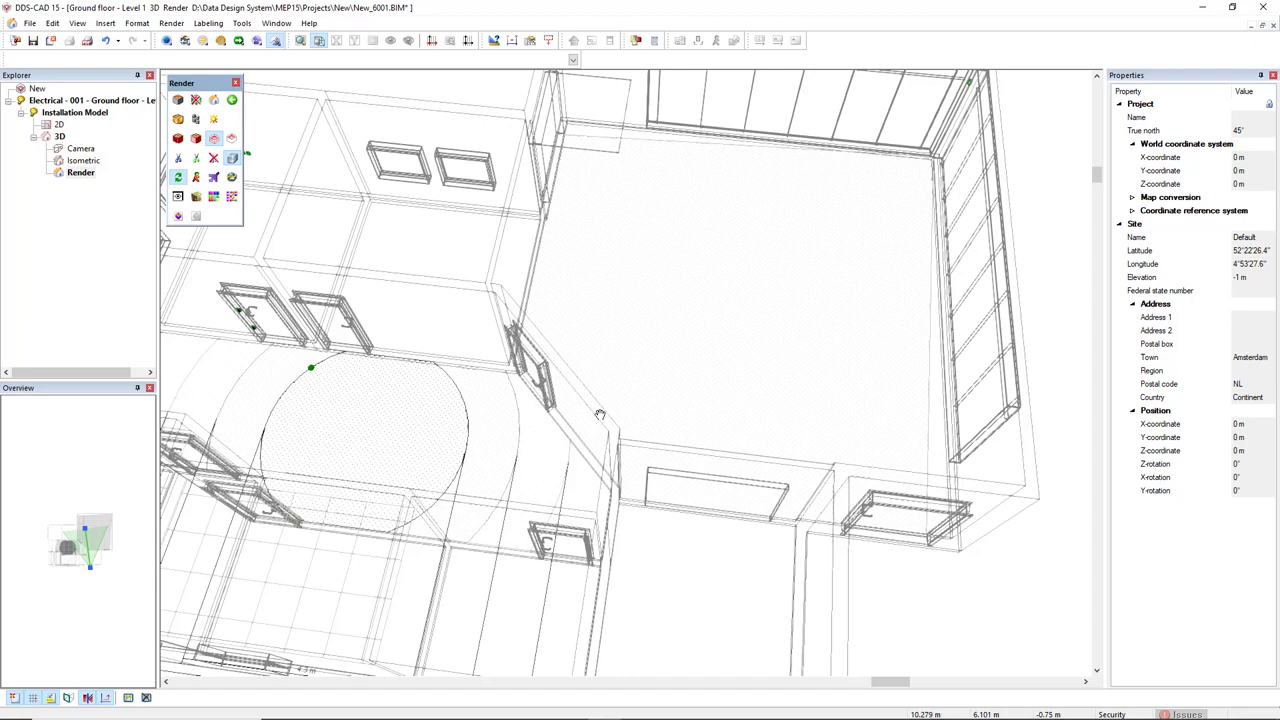